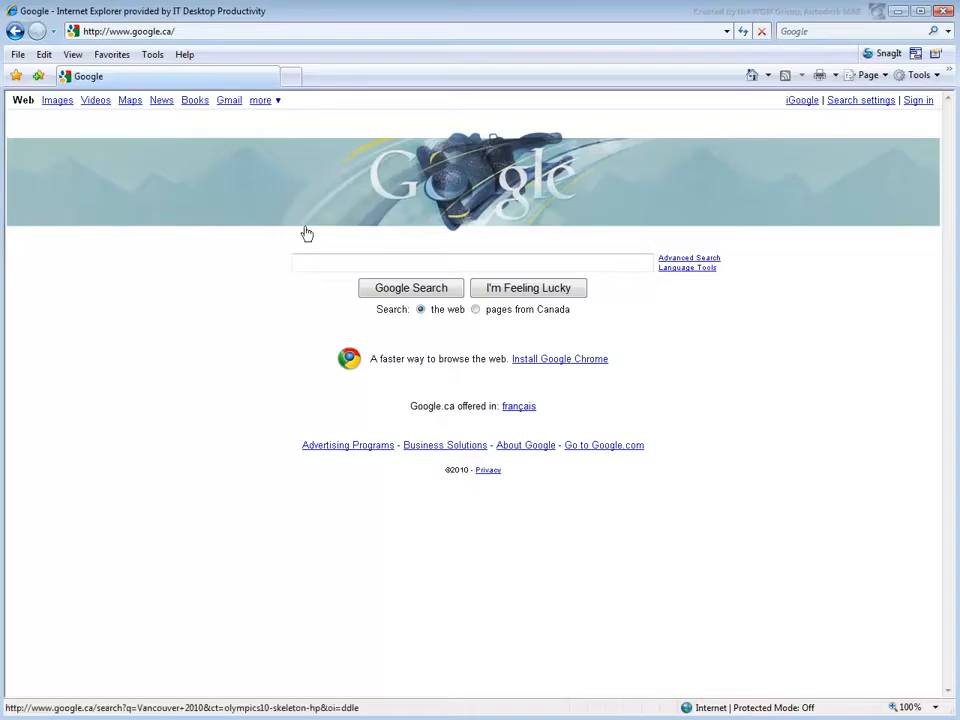
- Go to the Google 3D Warehouse site at sketchup.google.com/3dwarehouse
click(108, 31)
click(108, 31)
drag(108, 31, 270, 31)
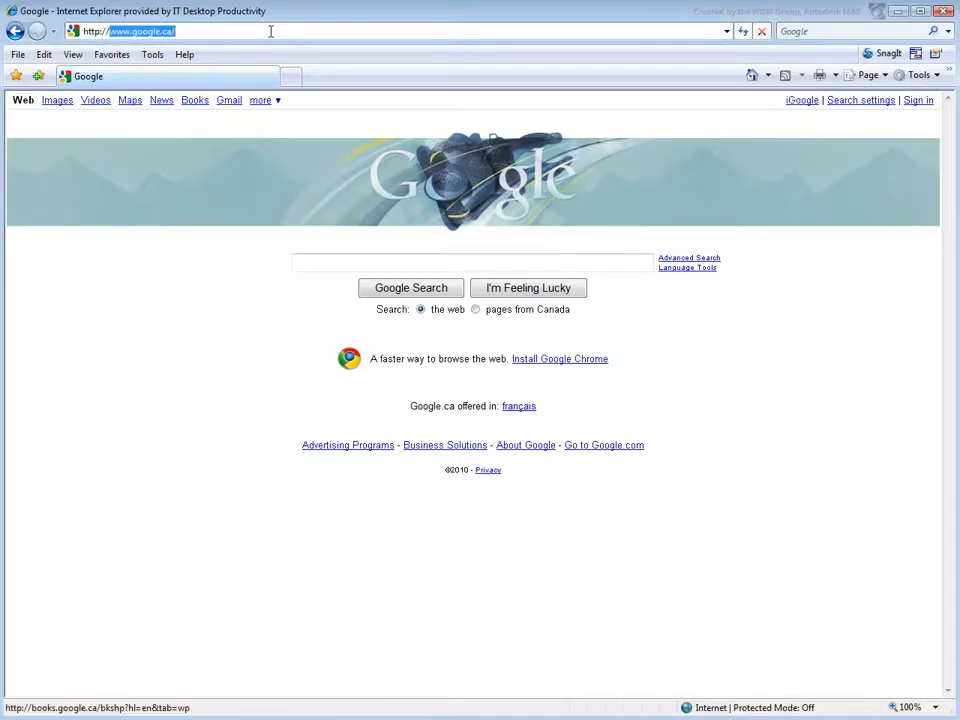
text(sk)
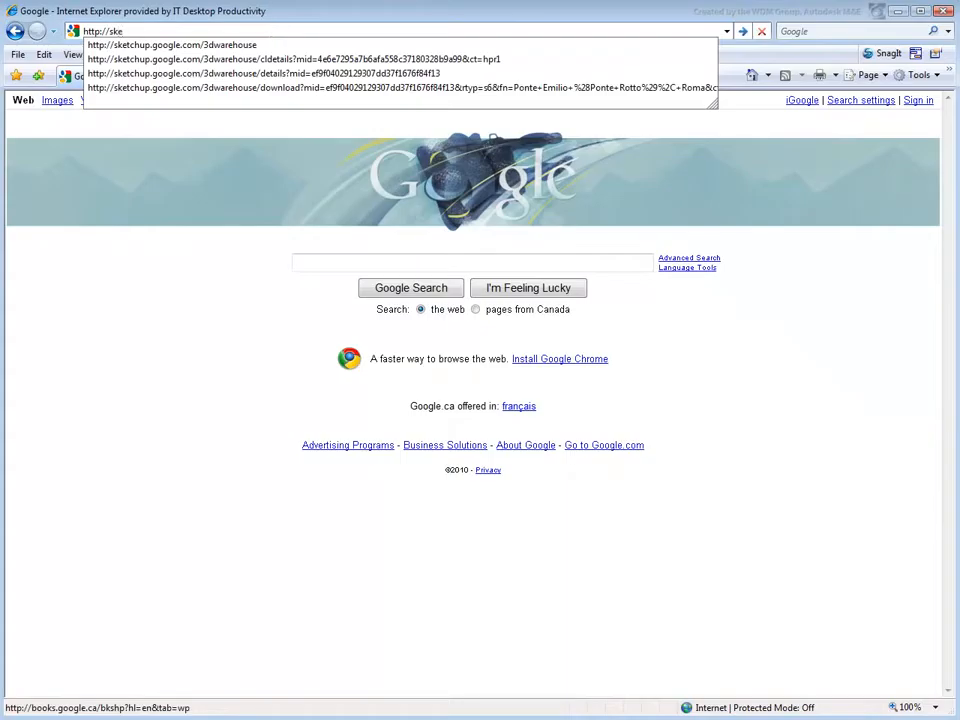
text(e)
key(Down)
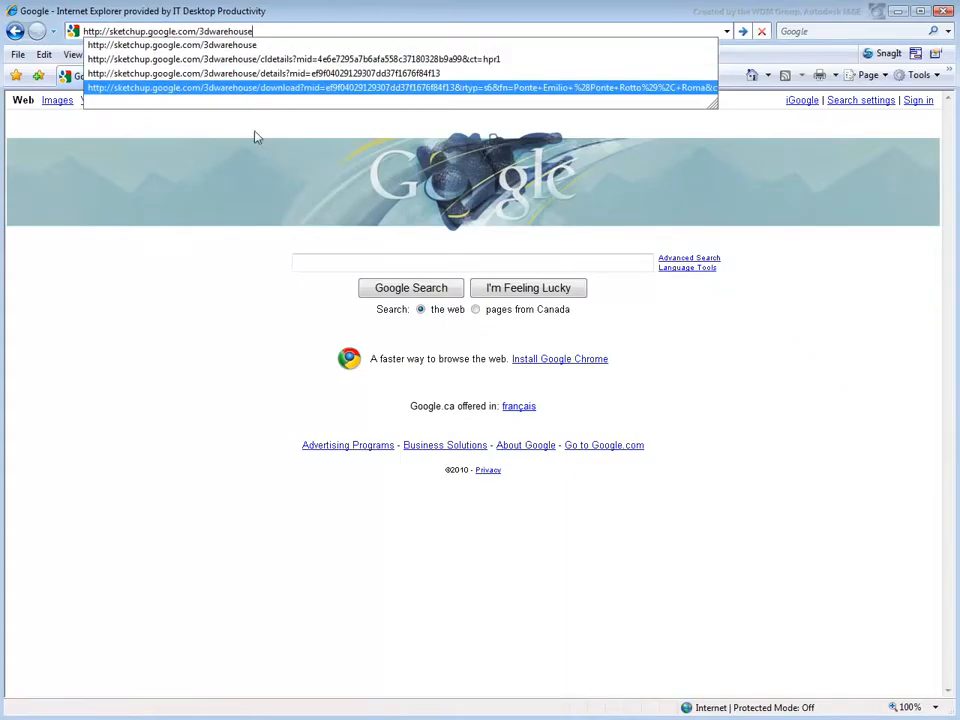
key(Return)
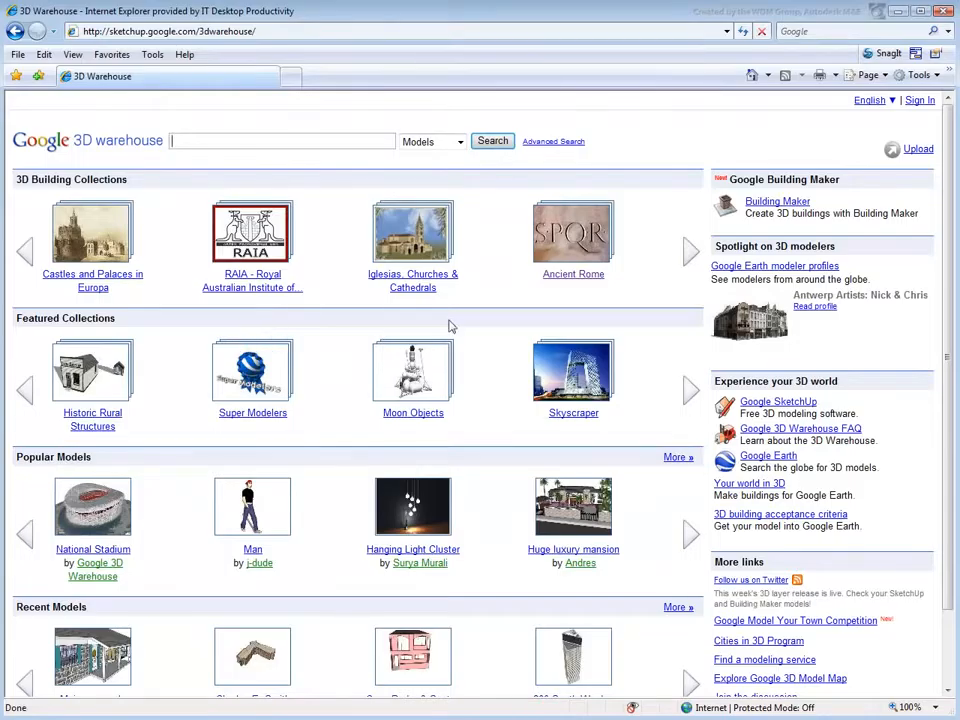
- Open the Pons Aemilius (Broken Bridge) model page from the Ancient Rome building collection
click(688, 260)
click(688, 258)
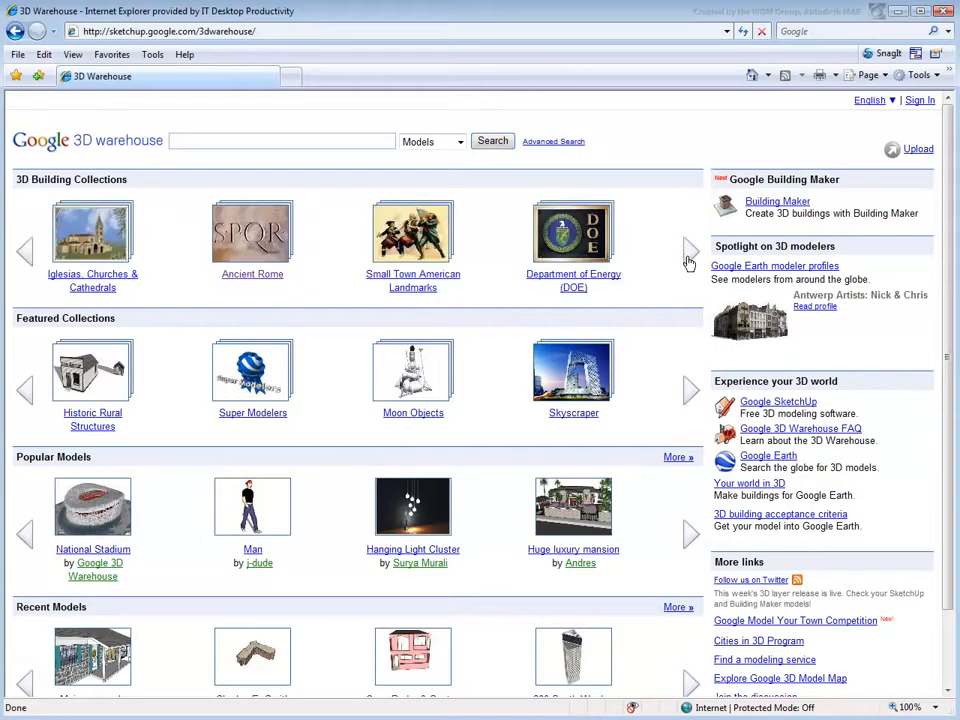
click(260, 250)
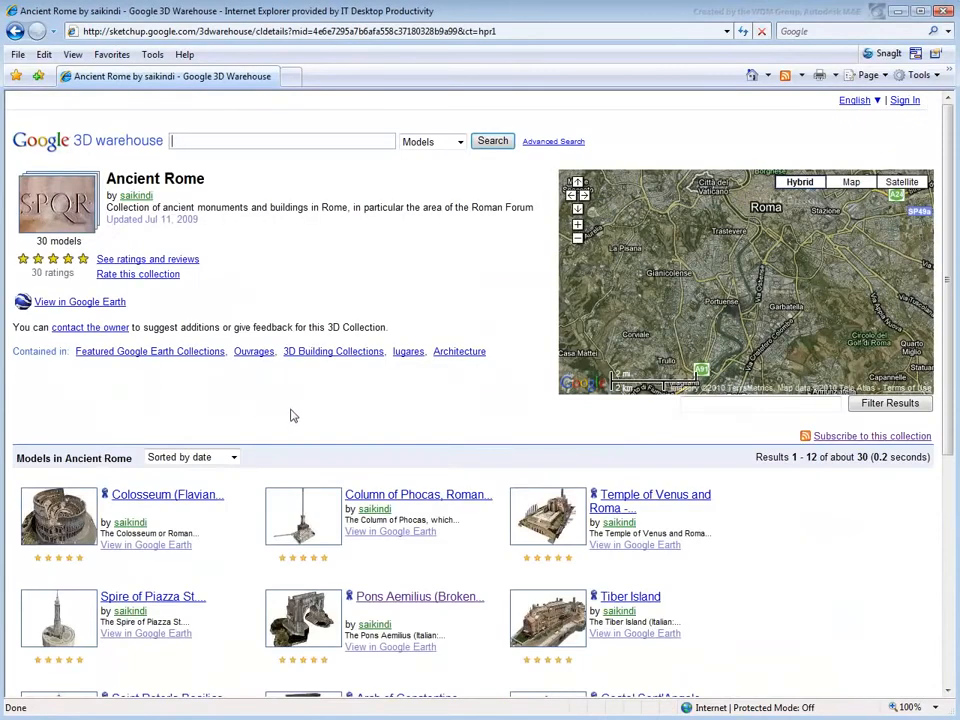
click(308, 625)
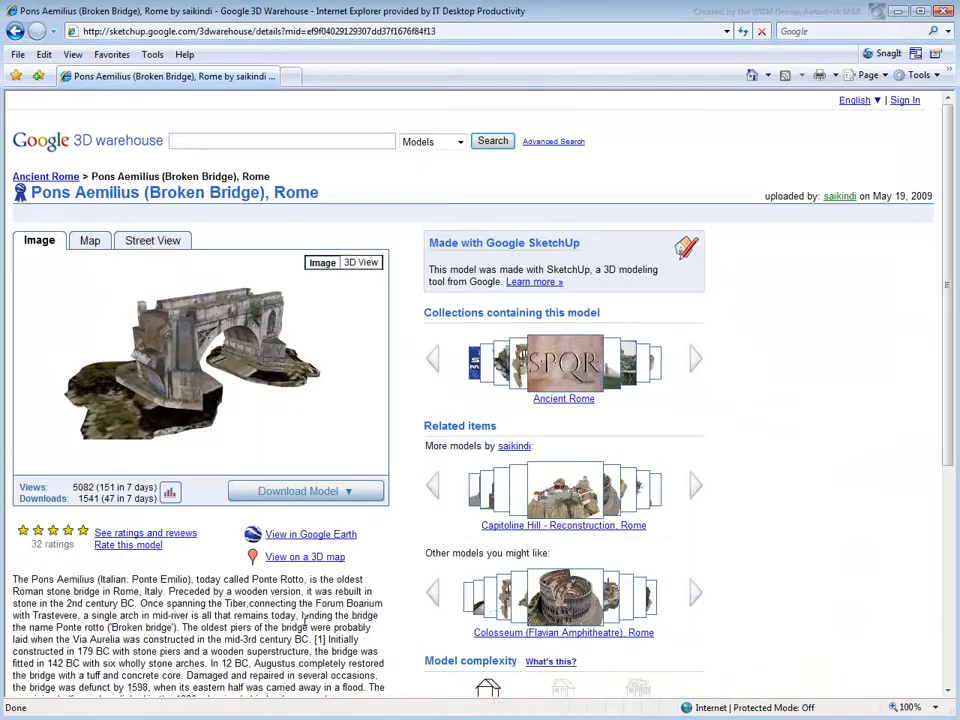
- Download the bridge model in Google SketchUp 6 format and save it as Ponte_Emilio_(Ponte_Rotto),_Roma.skp in E:\Rome
click(326, 490)
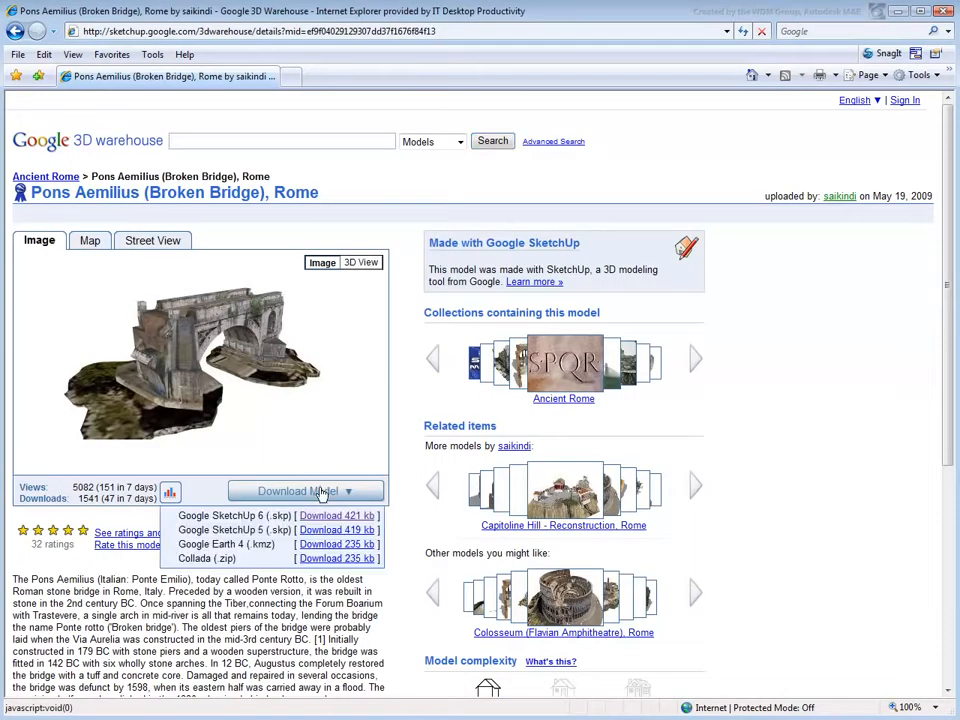
click(331, 515)
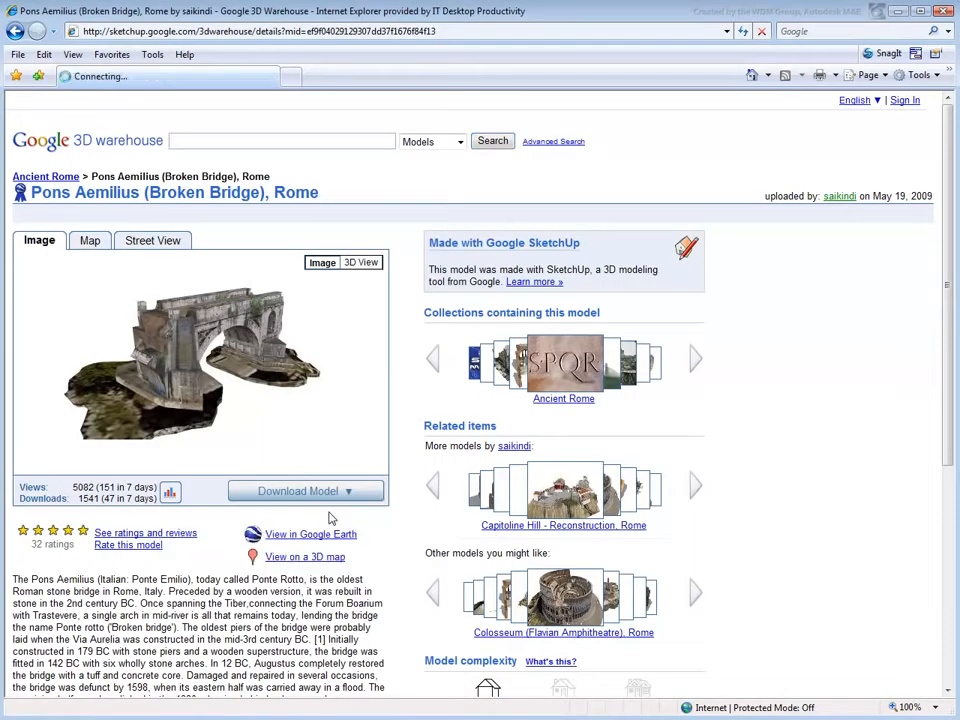
click(580, 415)
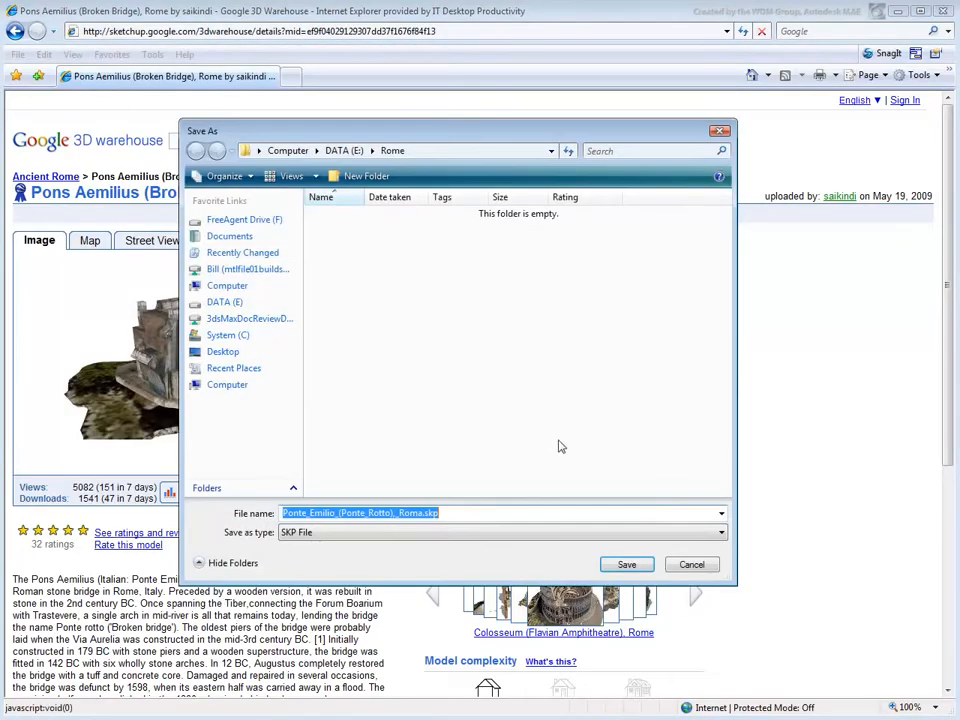
click(626, 565)
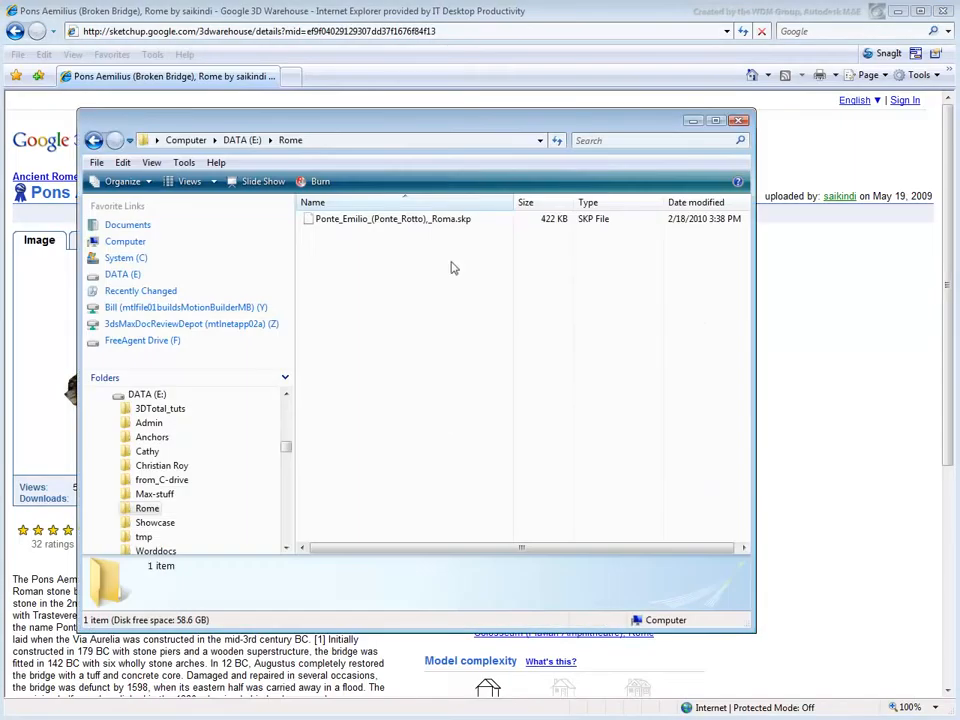
- Select the downloaded SKP file in the Rome folder and minimize the folder and browser windows to switch to 3ds Max
click(450, 219)
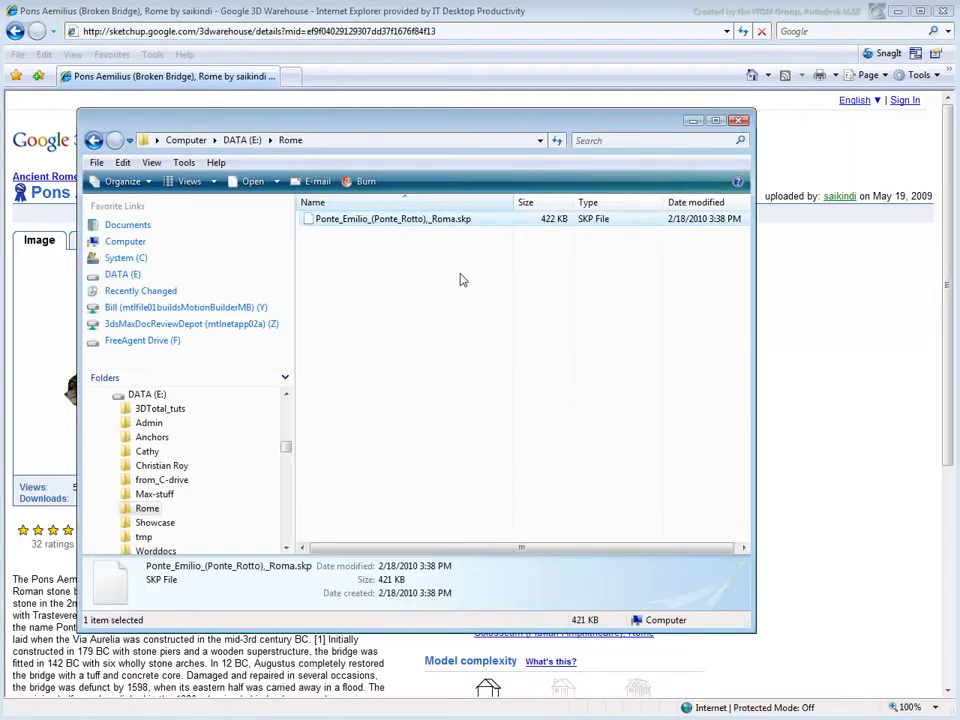
click(693, 121)
click(899, 12)
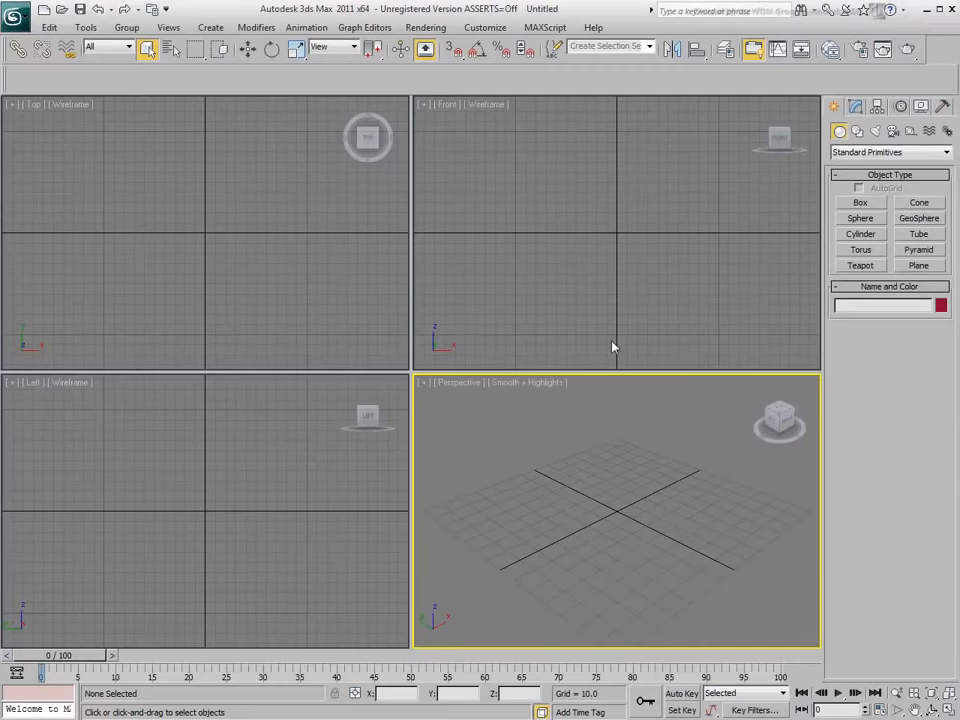
- Assign mental ray as the production renderer in the render setup and close it
click(857, 49)
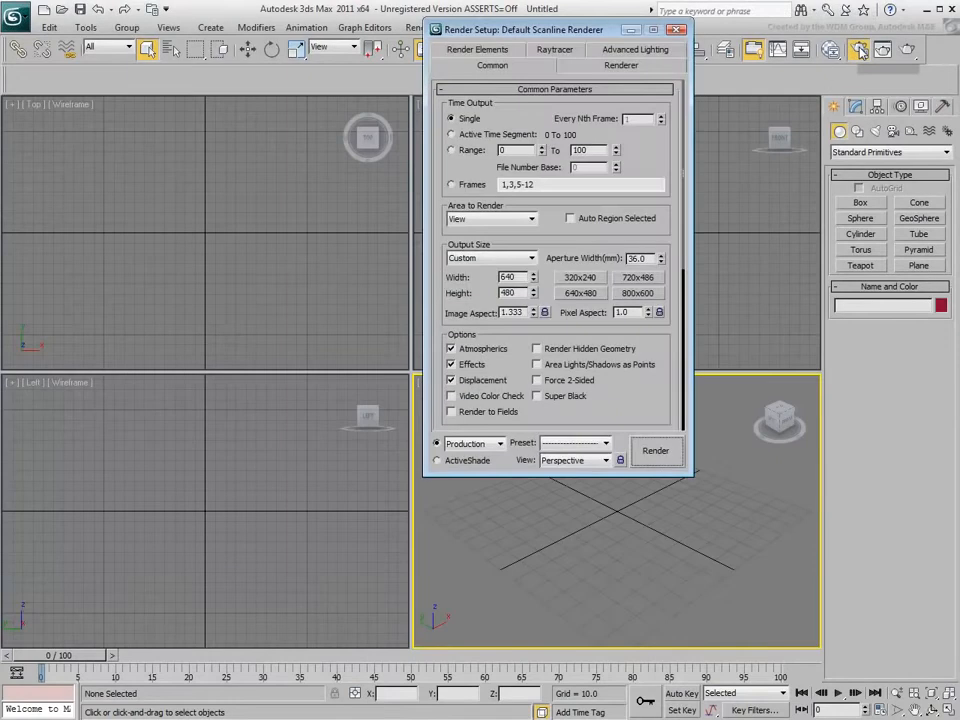
scroll(660, 388, down, 5)
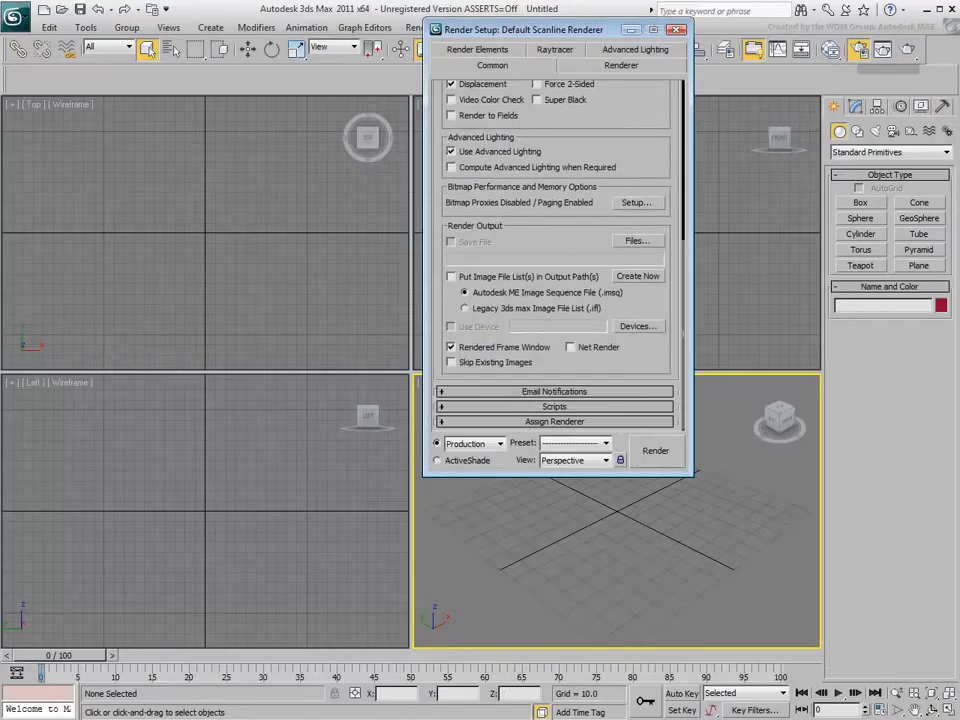
click(600, 421)
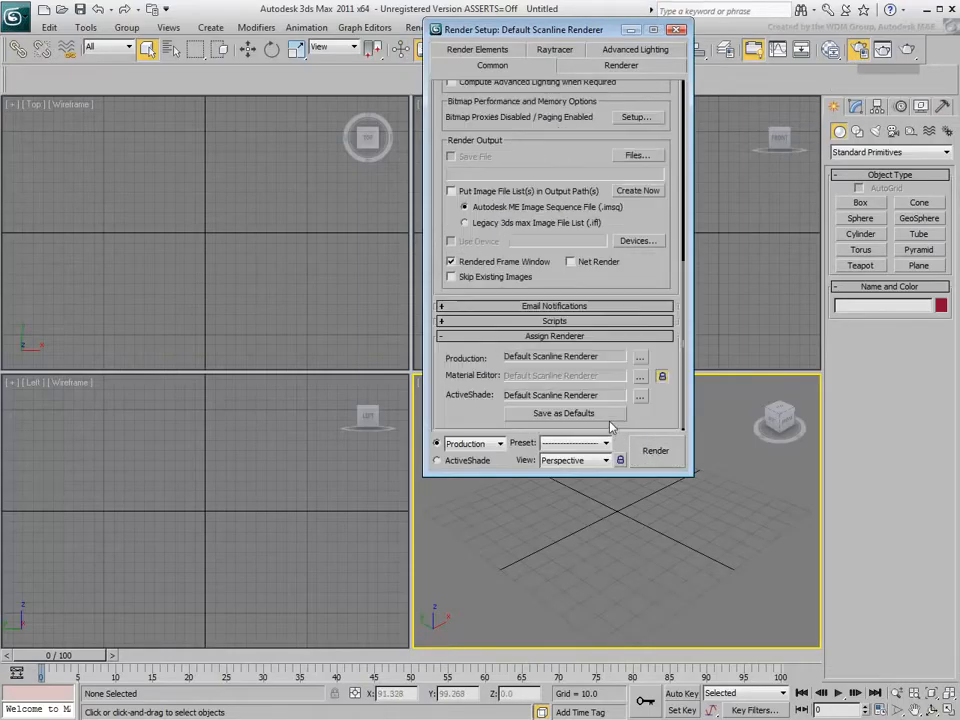
click(640, 358)
double_click(500, 155)
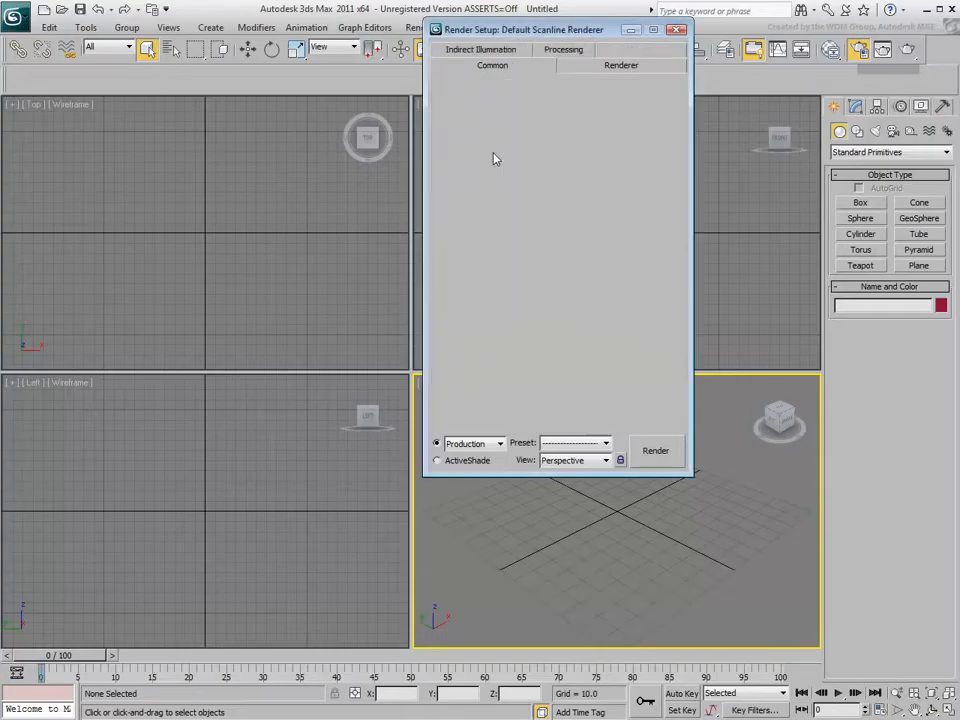
click(677, 29)
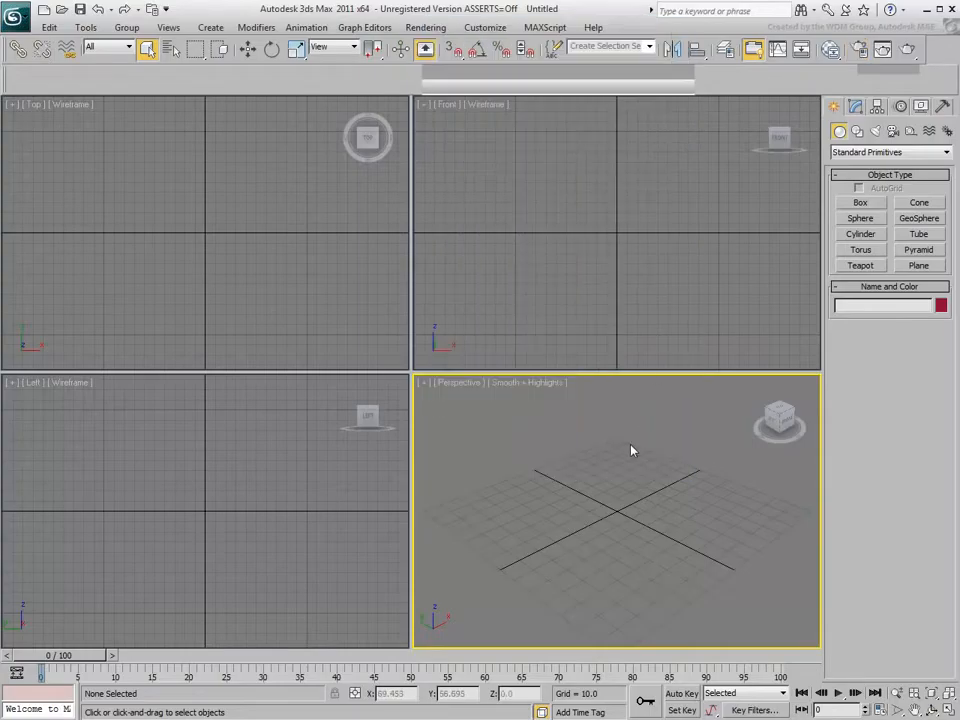
- Import Ponte_Emilio_(Ponte_Rotto),_Roma.skp from E:\Rome using the Google SketchUp (*.SKP) file type
click(14, 16)
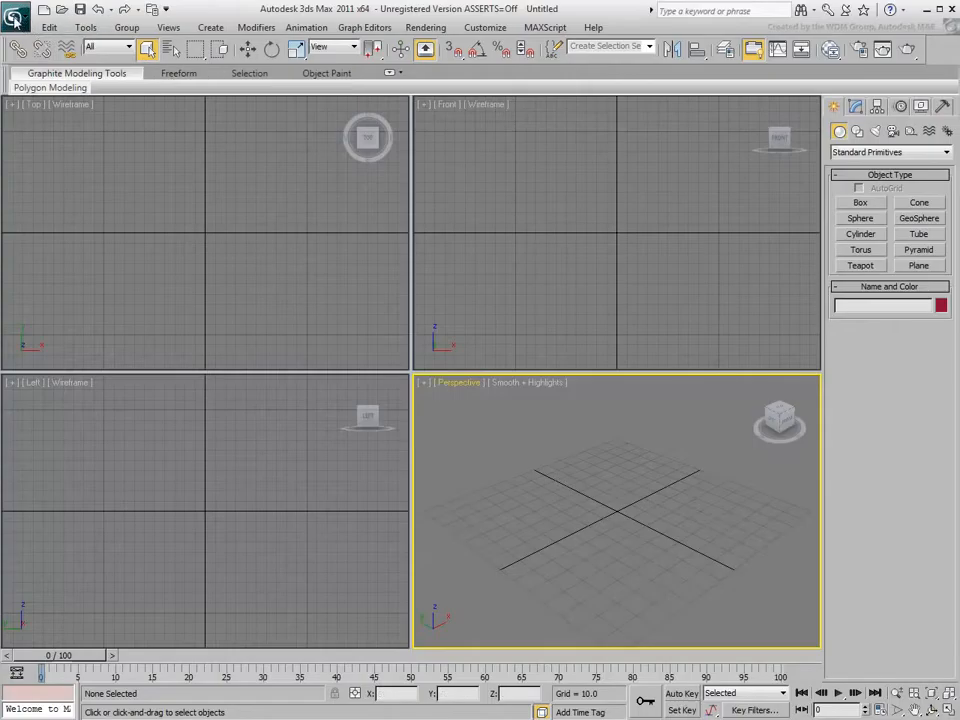
click(40, 216)
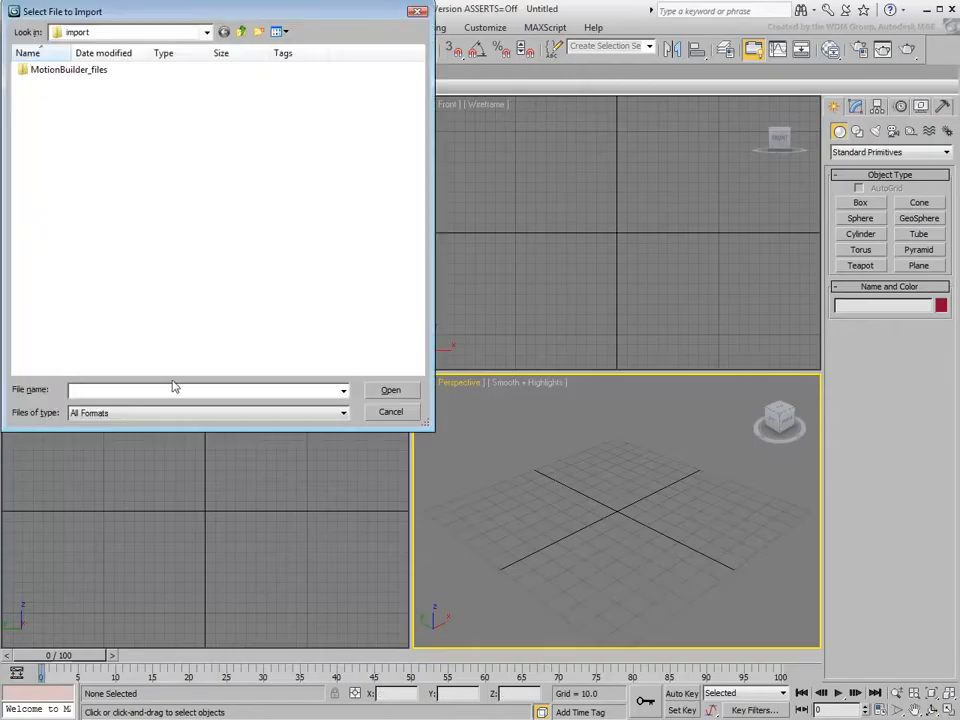
click(168, 413)
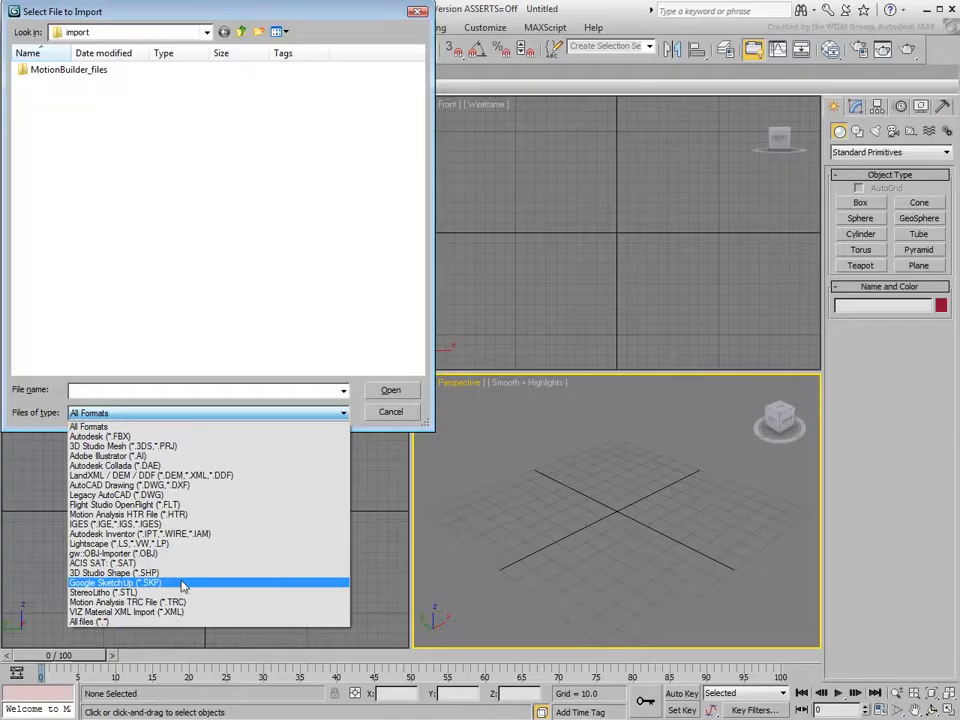
click(183, 585)
click(152, 32)
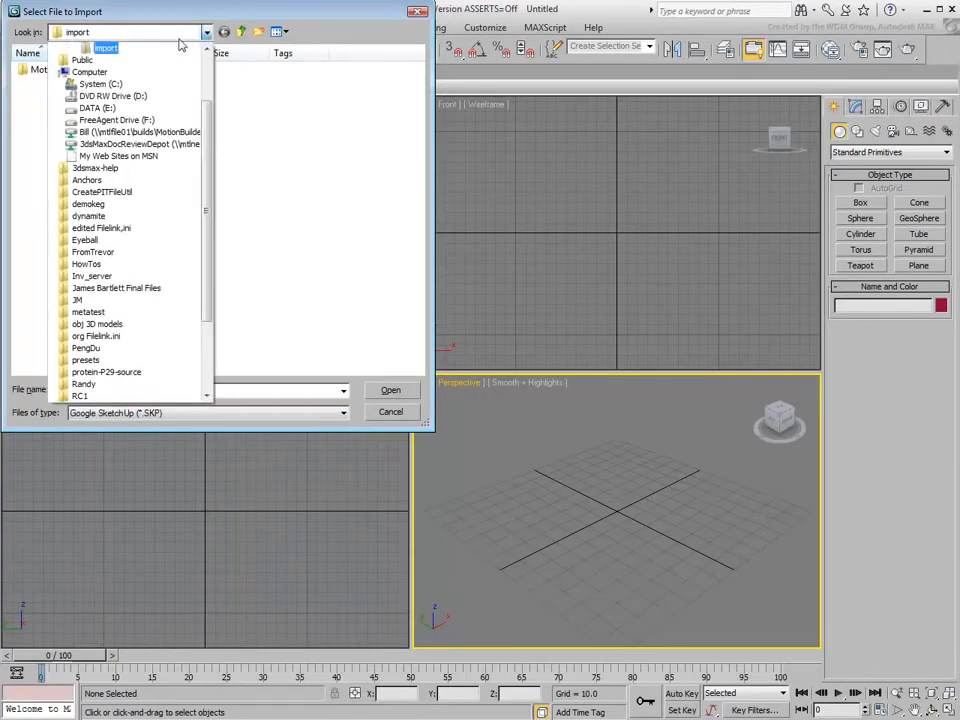
click(97, 108)
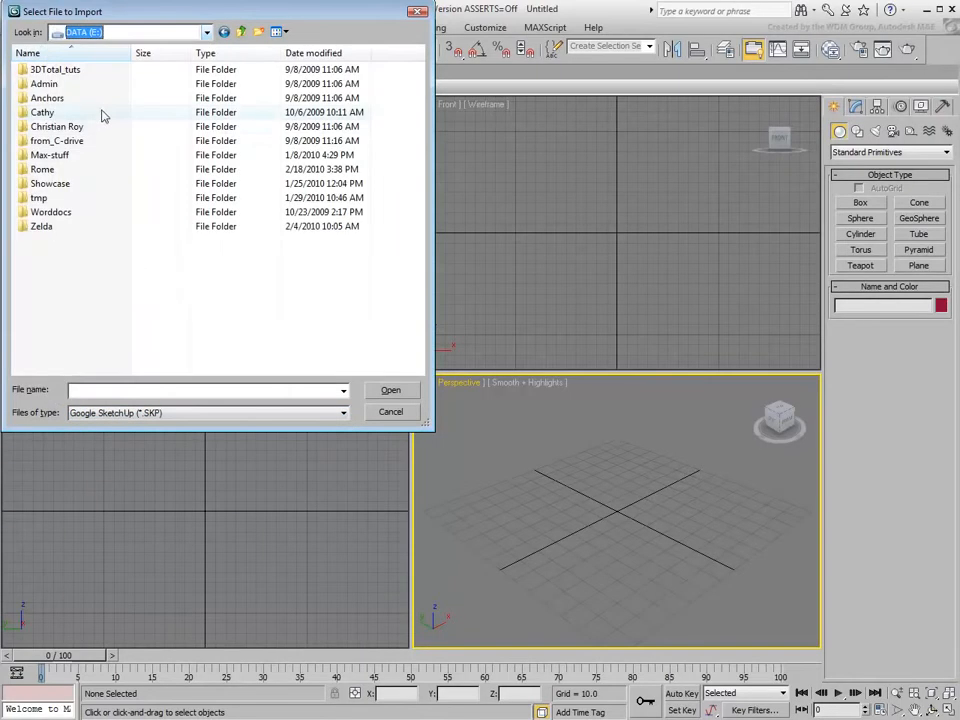
double_click(50, 172)
click(89, 72)
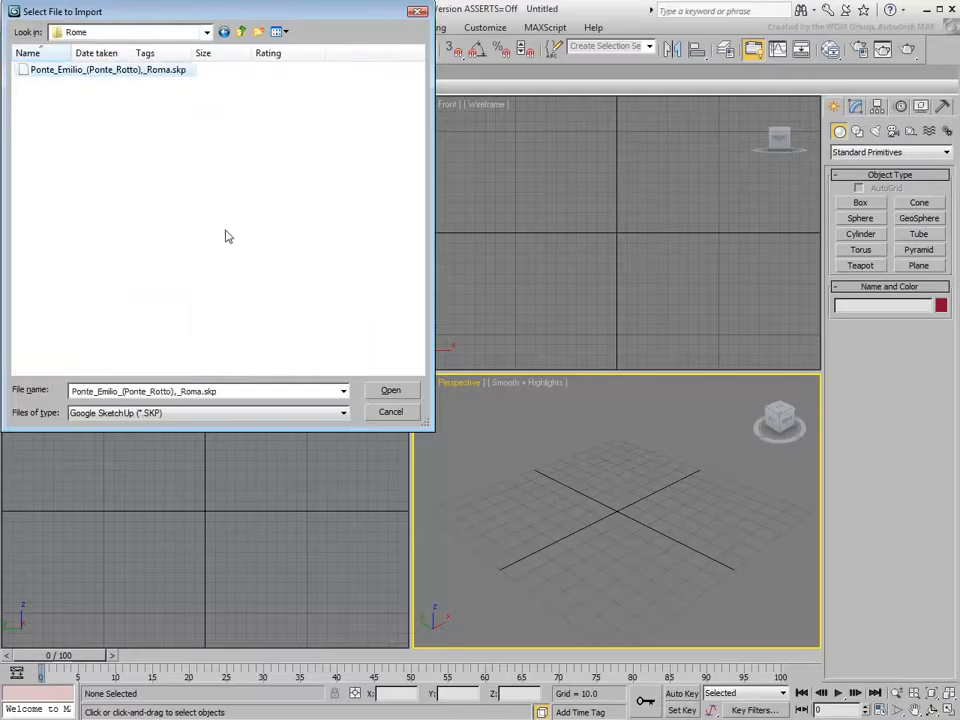
click(388, 391)
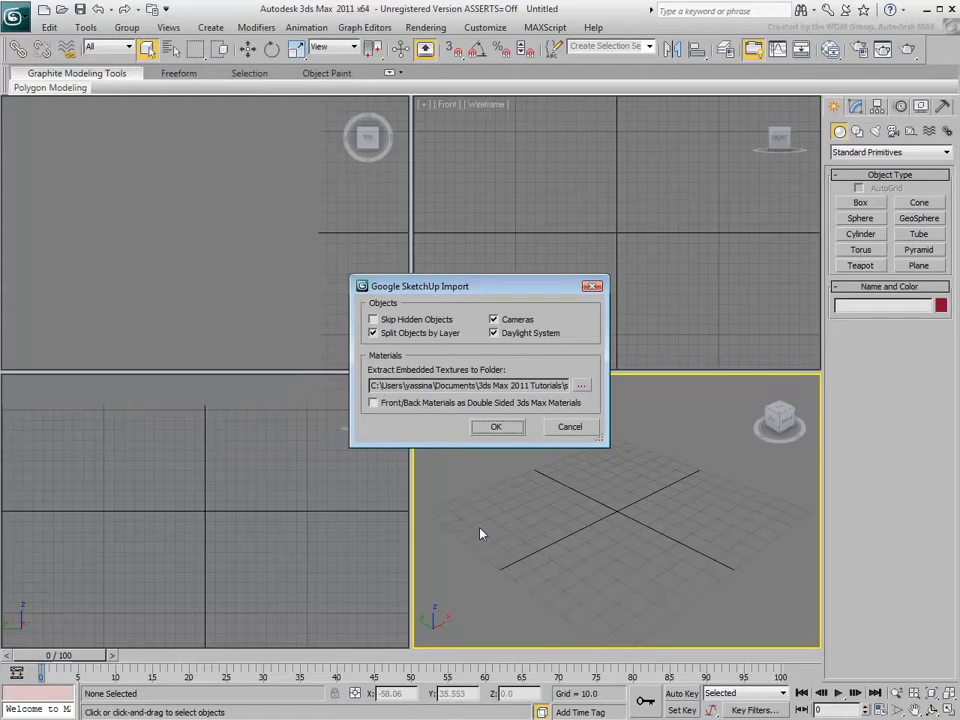
- Set the extraction folder for the embedded textures to E:\Rome in the SketchUp import options
click(581, 386)
drag(671, 386, 672, 455)
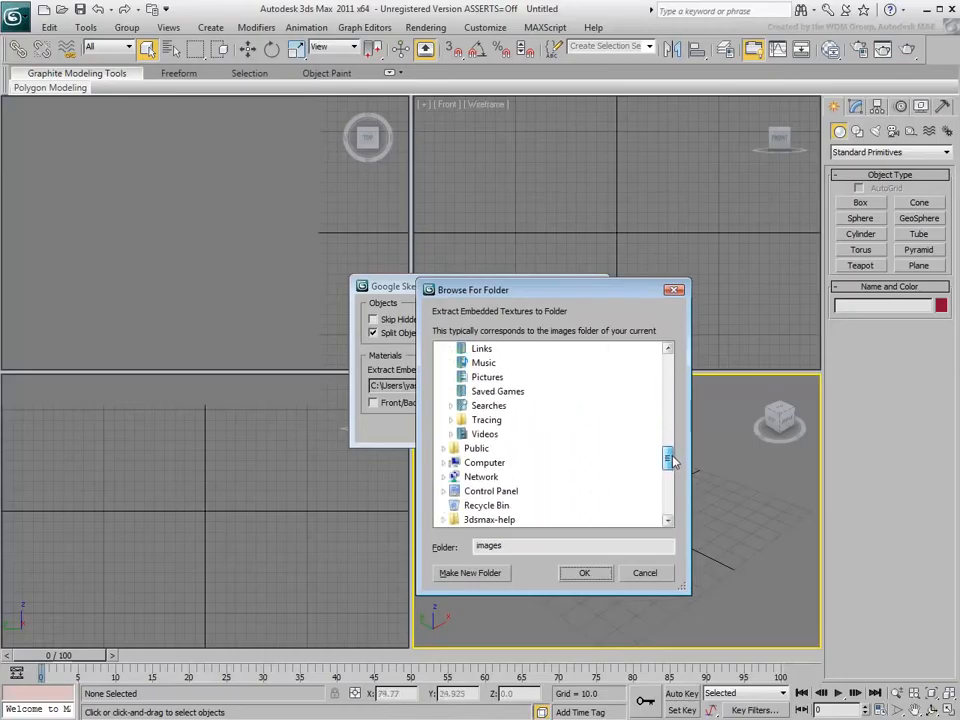
click(447, 462)
click(451, 463)
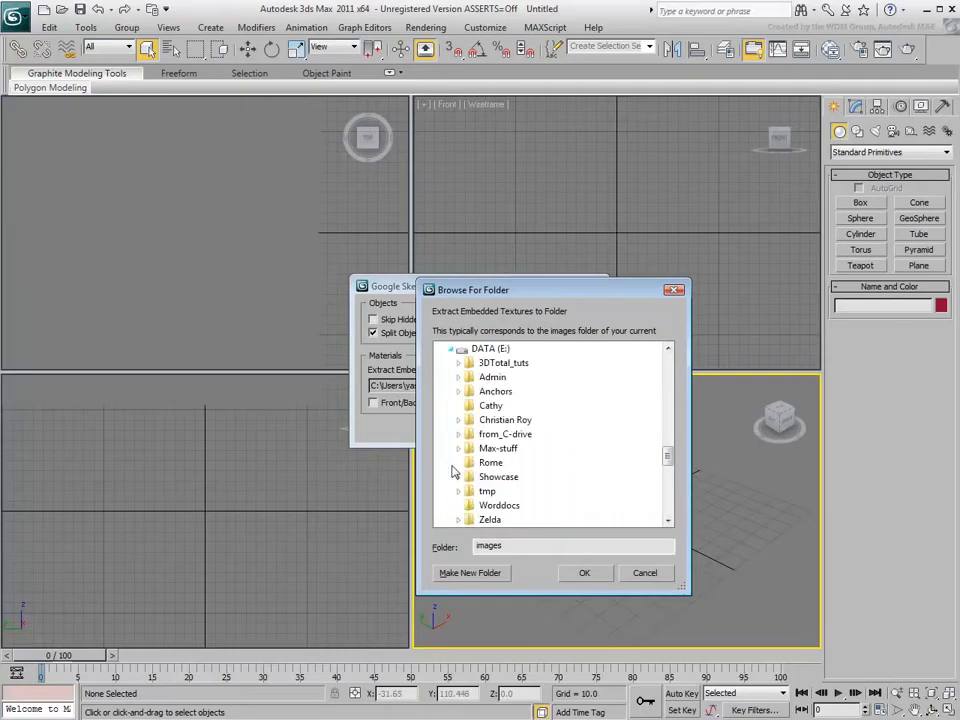
click(490, 462)
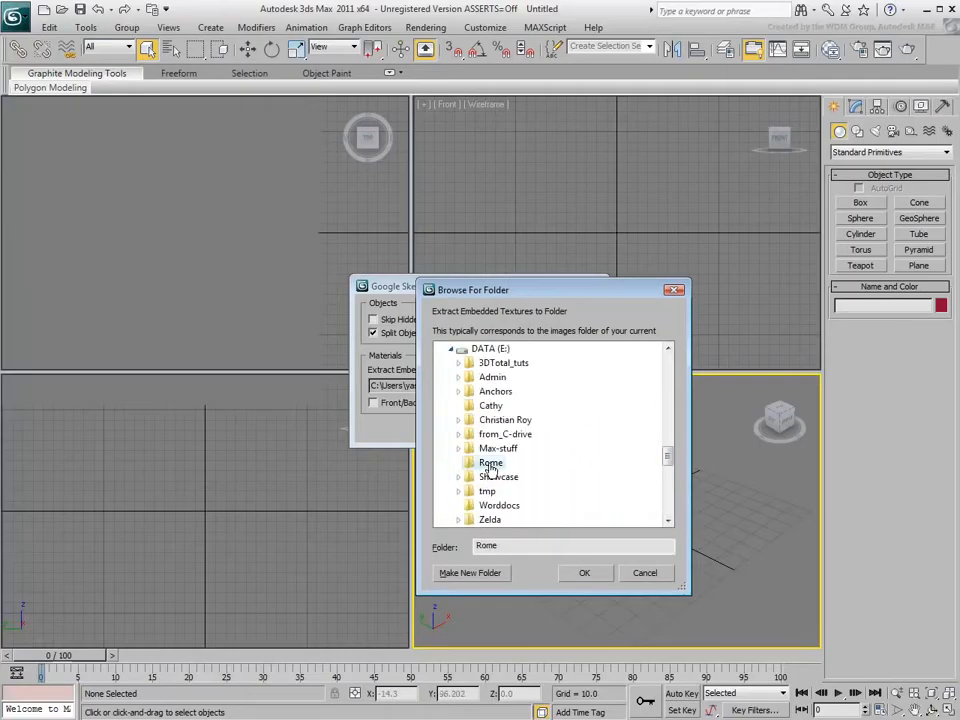
click(584, 573)
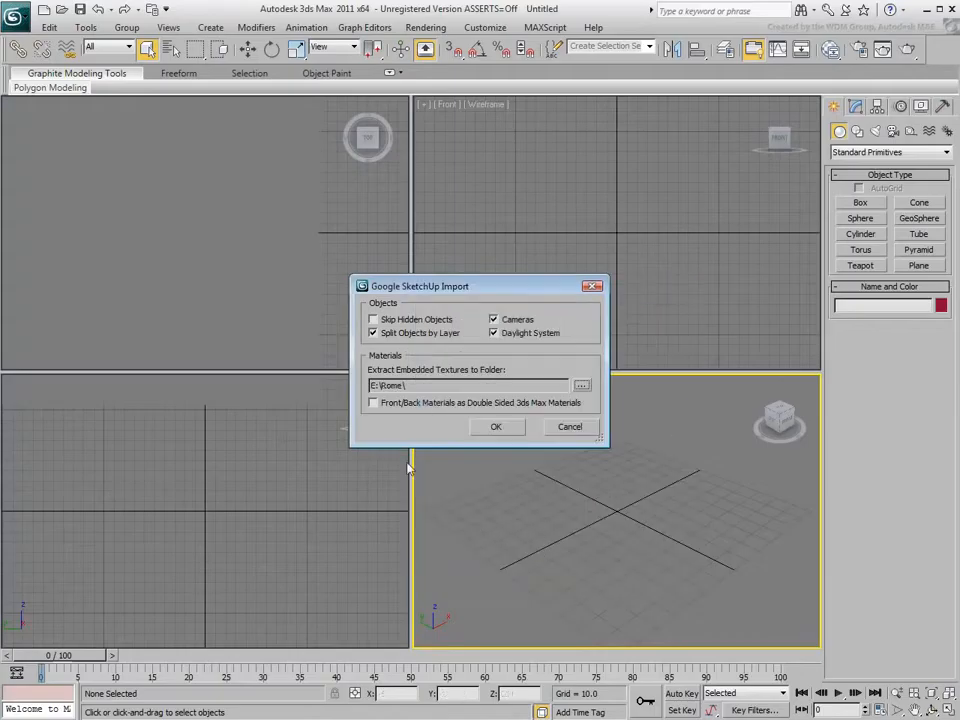
- Complete the import with front/back materials as double-sided 3ds Max materials, accepting mr Photographic Exposure Control at EV = 15
click(373, 403)
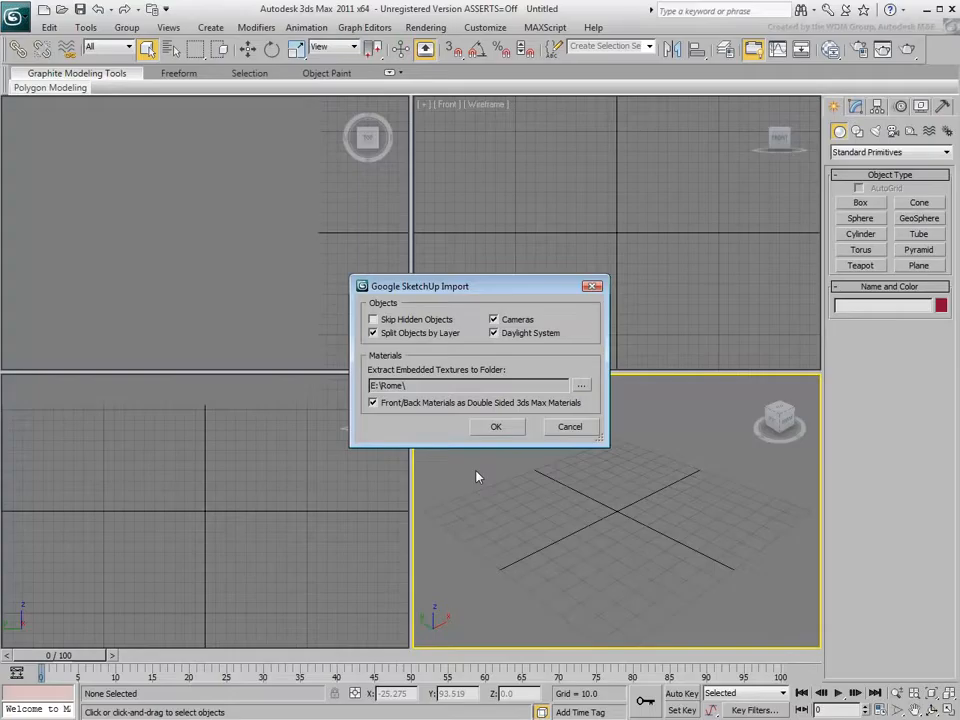
click(495, 426)
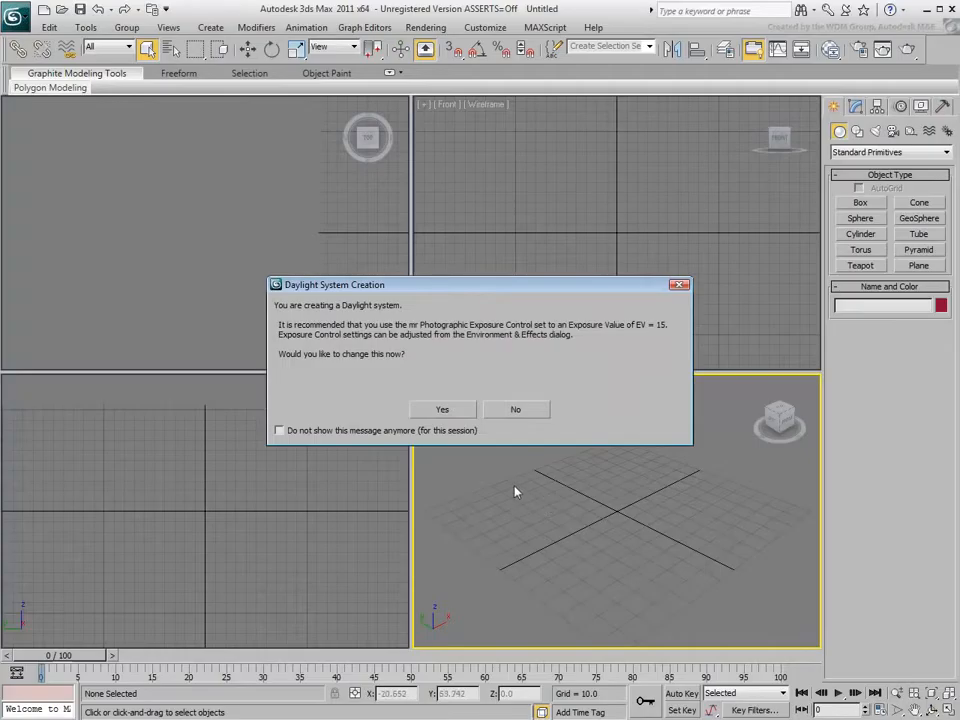
click(446, 410)
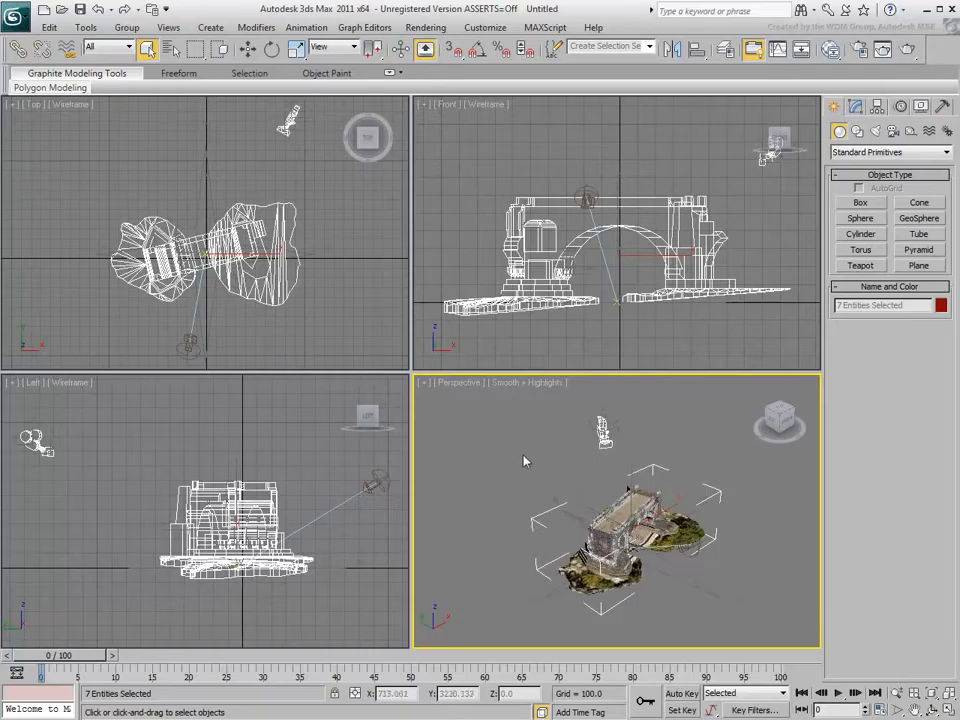
- Select the imported Daylight system in the Front view and change its Sunlight type
click(584, 189)
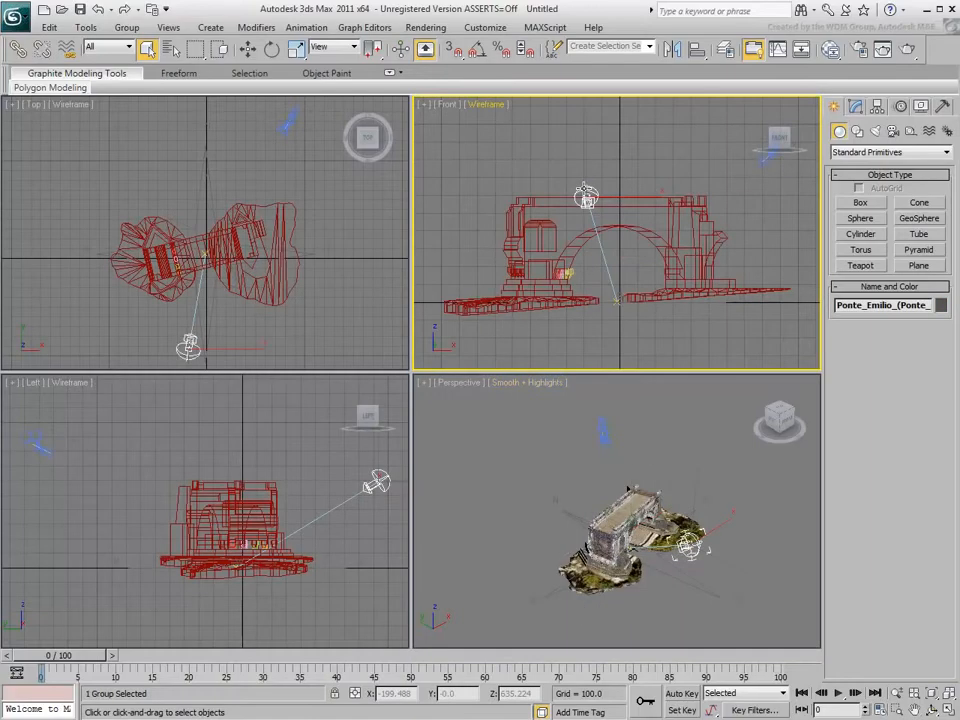
click(856, 106)
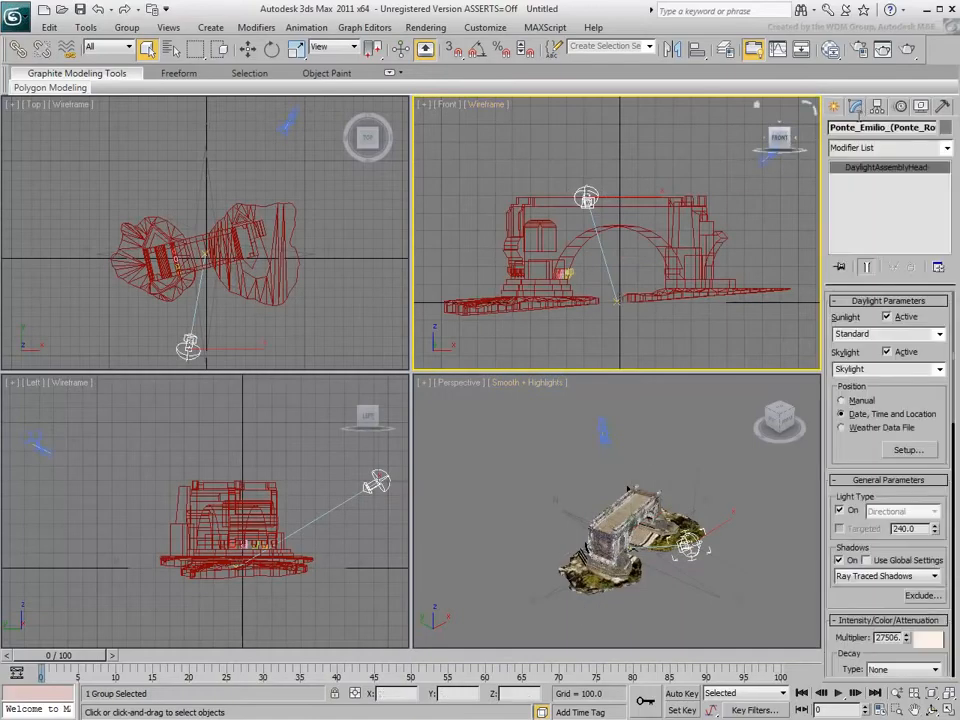
click(940, 338)
click(857, 370)
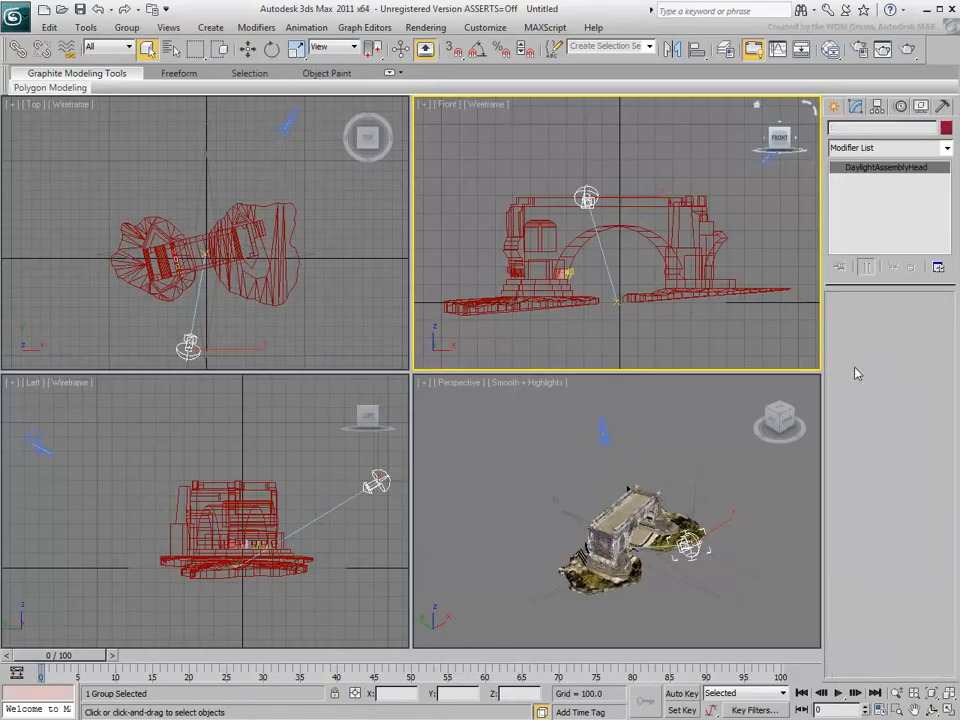
- Set the daylight system's Skylight type to mr Sky and accept adding an mr Physical Sky environment map
click(938, 369)
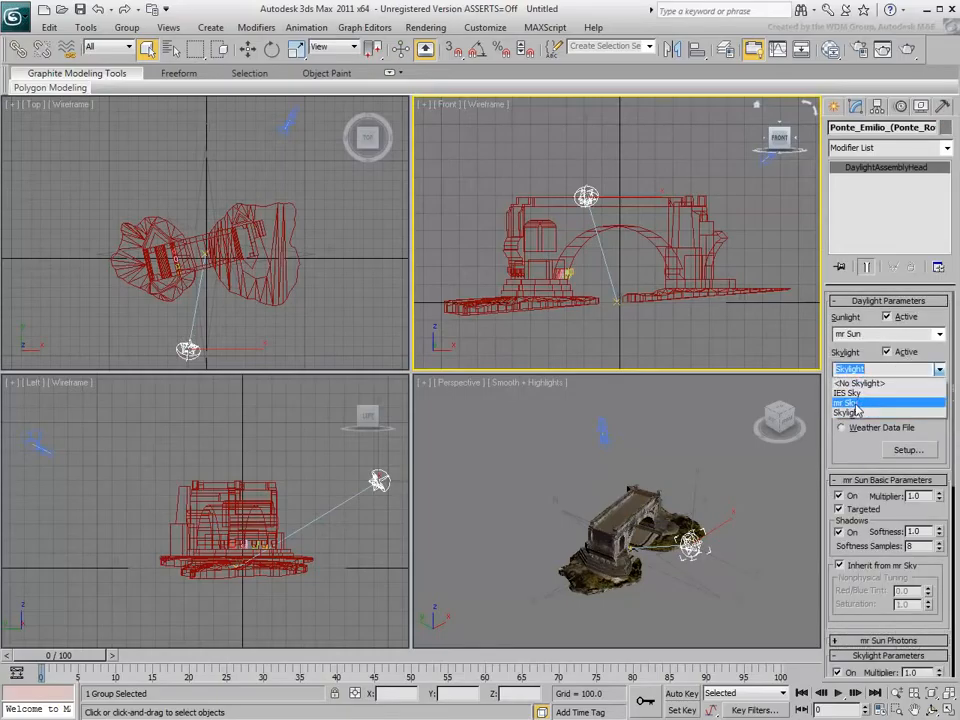
click(852, 403)
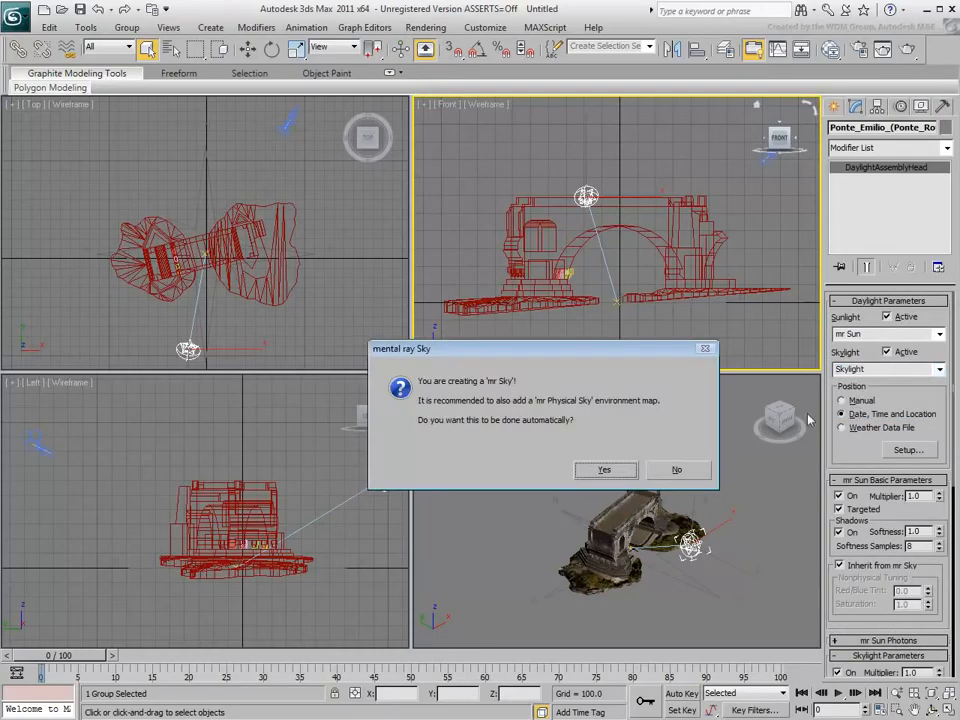
click(618, 474)
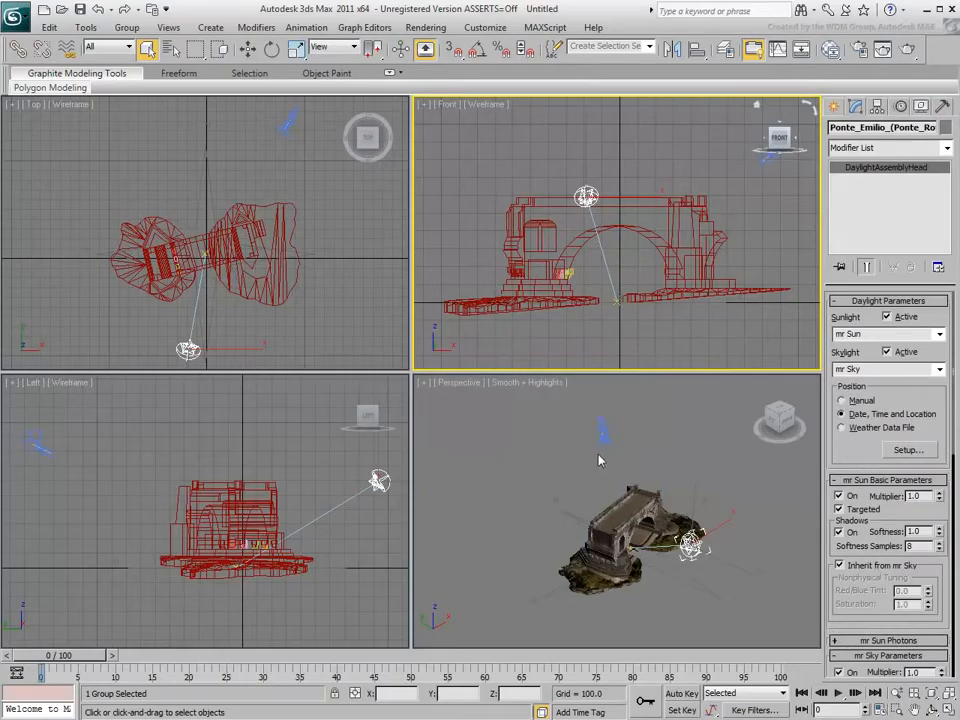
- Create a ground plane about 2715 by 3027 units under the bridge in the Perspective view and give it a pale turquoise object color
click(835, 106)
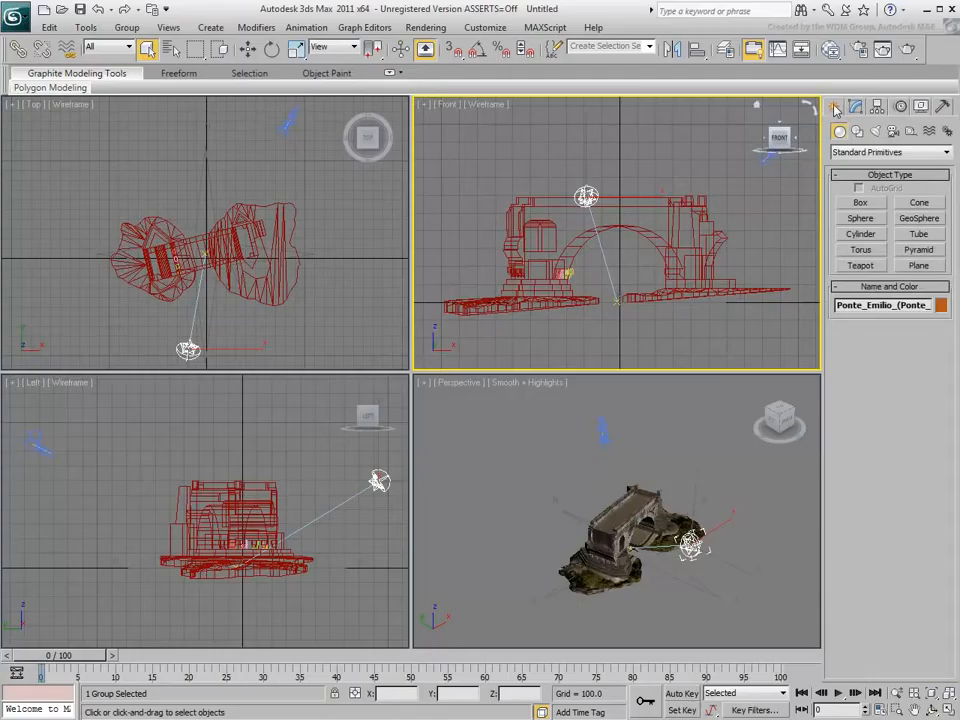
click(905, 265)
drag(788, 555, 459, 545)
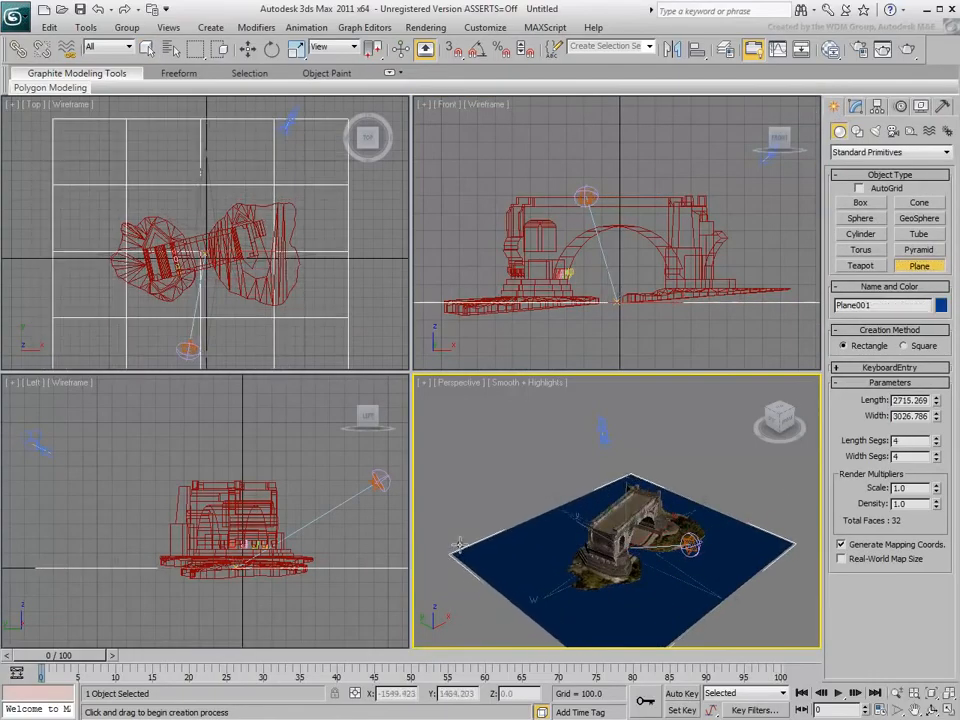
click(941, 305)
click(486, 305)
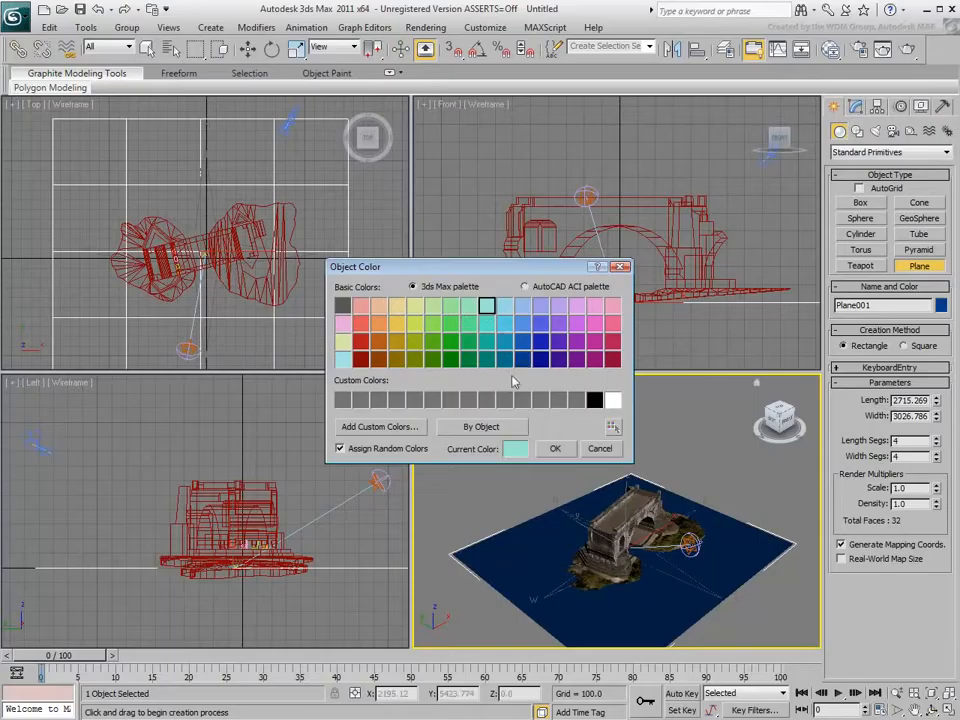
click(555, 448)
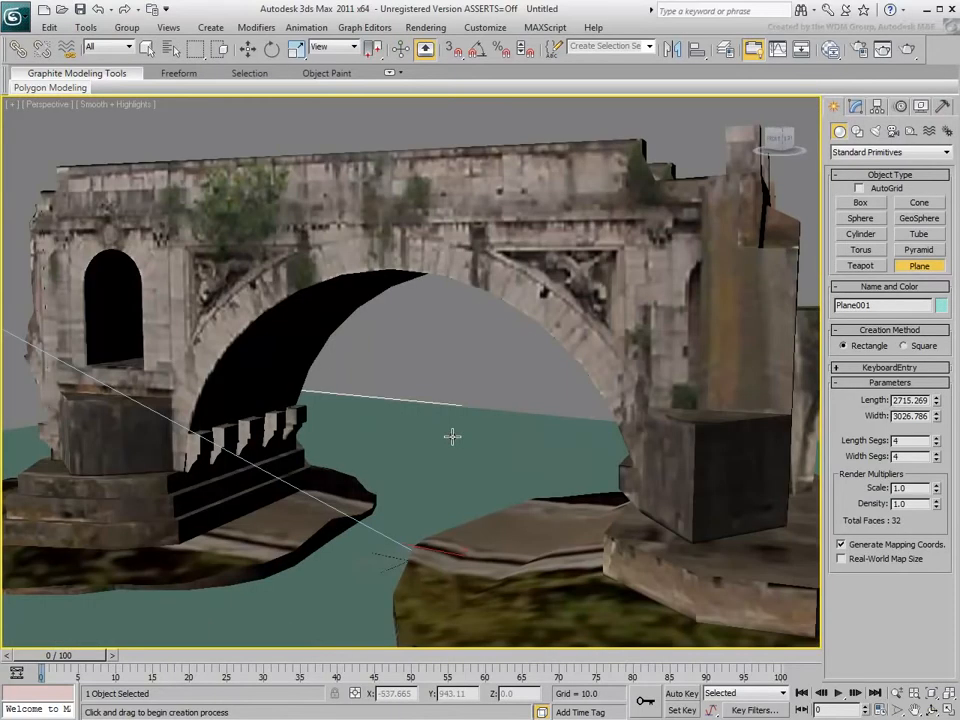
- Render a close-up Perspective view of the bridge arch, and close the rendered frame
click(907, 50)
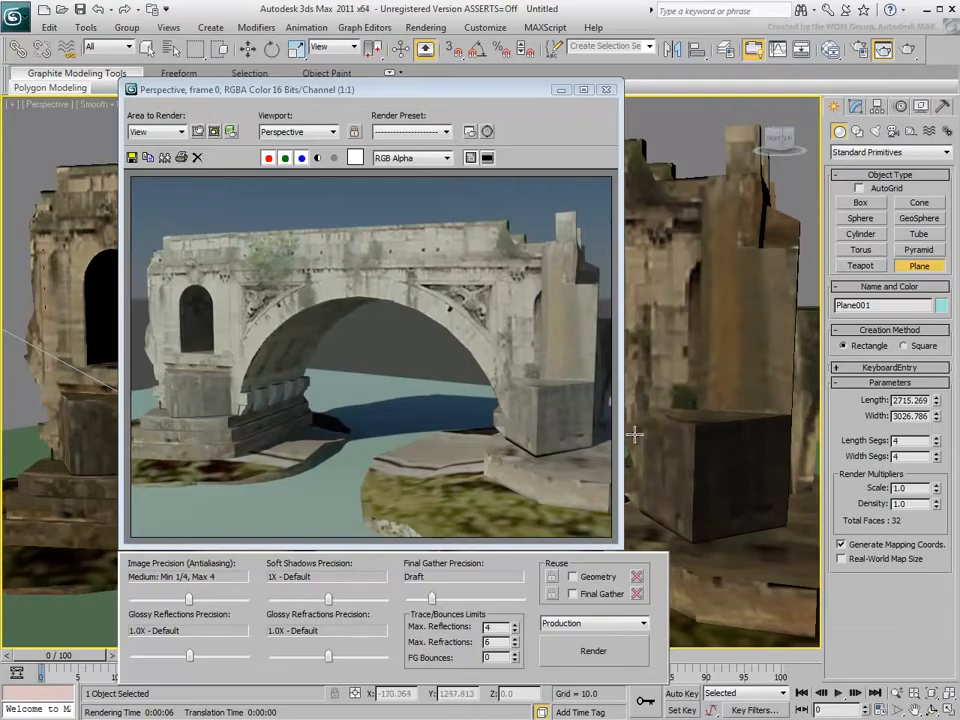
click(606, 89)
- Load the bridge's Multi/Sub-Object material from the scene into the Slate Material Editor and fit its whole node tree in the view
click(830, 49)
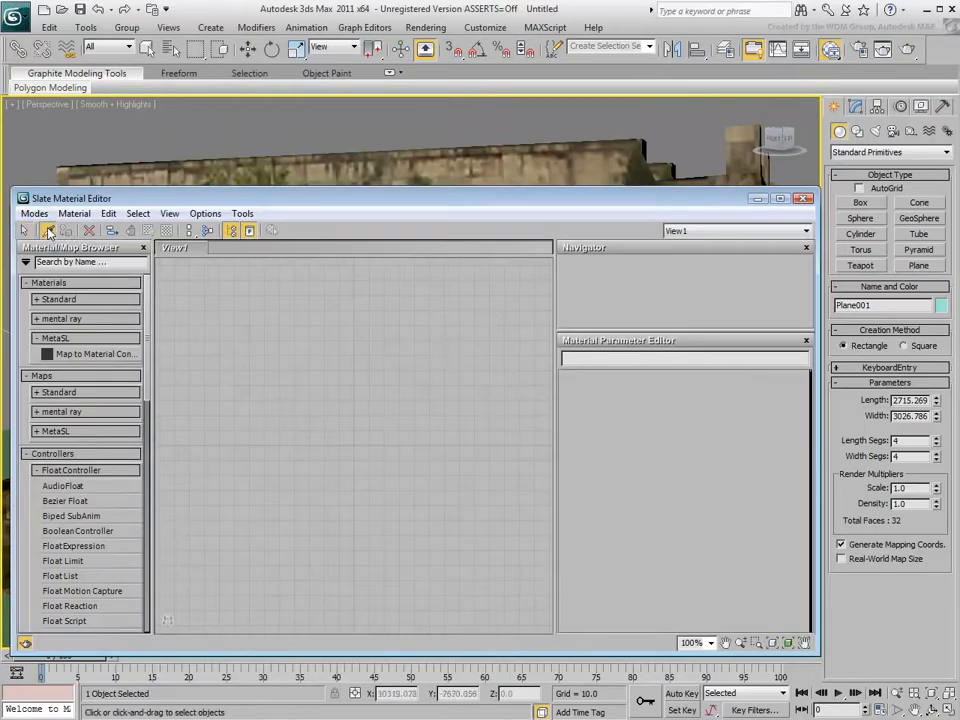
click(450, 163)
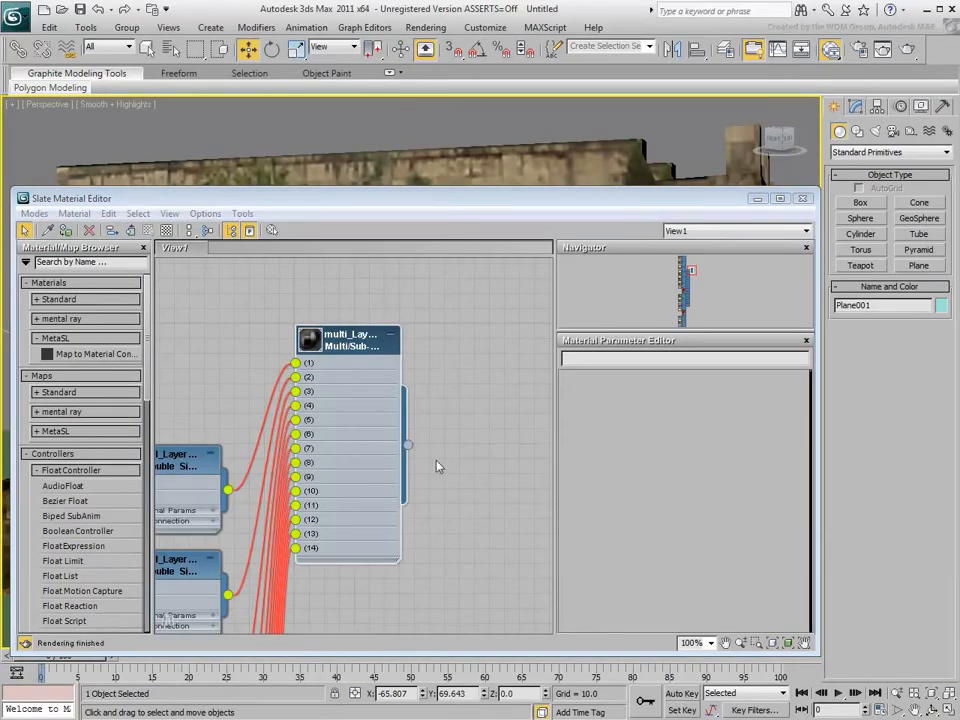
middle_drag(456, 431, 476, 429)
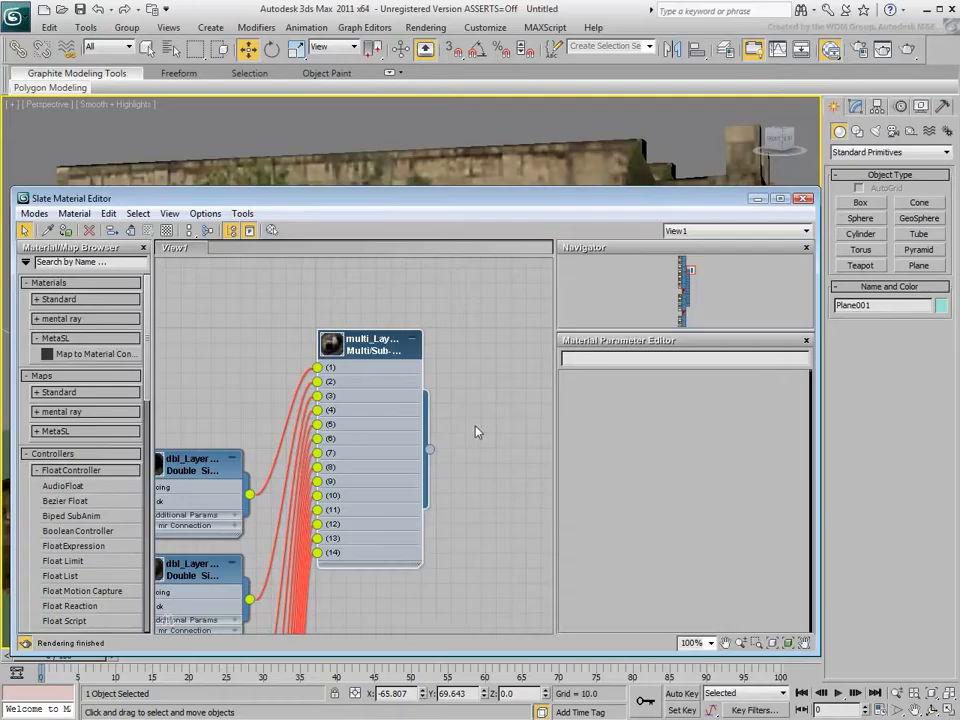
key(z)
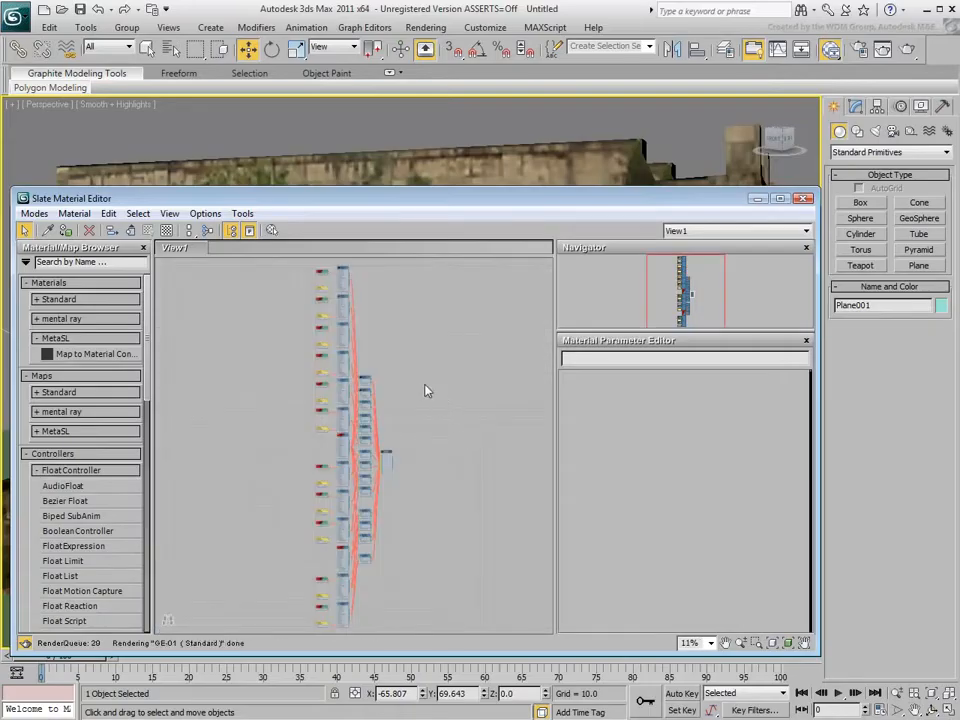
- Wire the Map #1 bitmap into the Bump input of the Pilone-02 material as well
scroll(400, 340, up, 3)
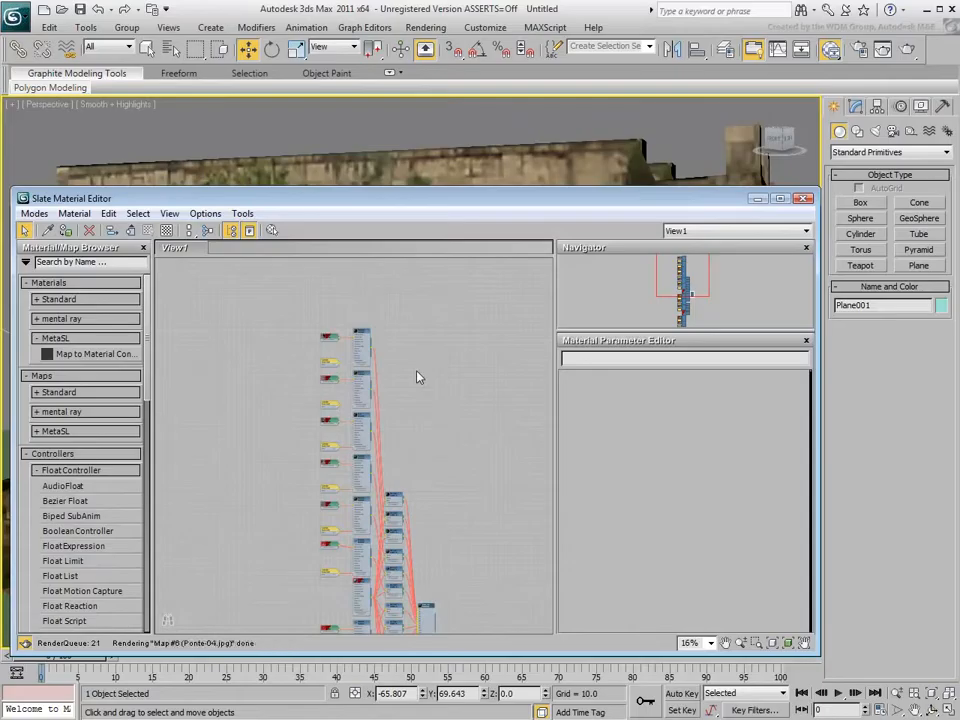
scroll(339, 358, up, 10)
middle_drag(348, 340, 343, 379)
drag(330, 356, 381, 427)
drag(389, 420, 389, 420)
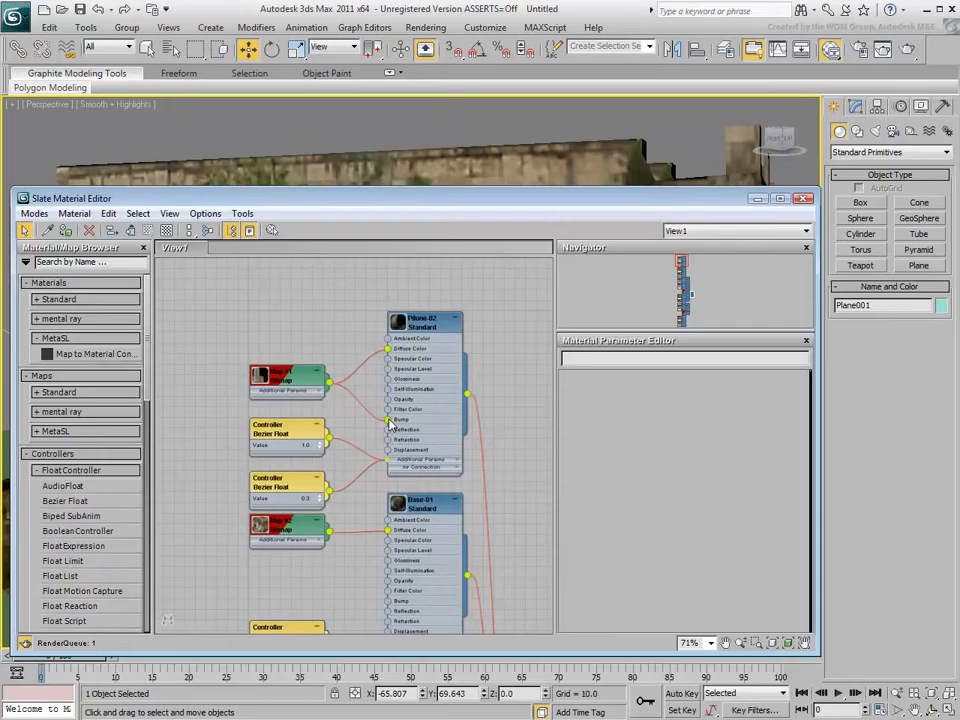
- Wire the diffuse bitmaps of the Base-01, GE-01 and Pilone-01 materials into their respective Bump inputs
middle_drag(332, 456, 329, 399)
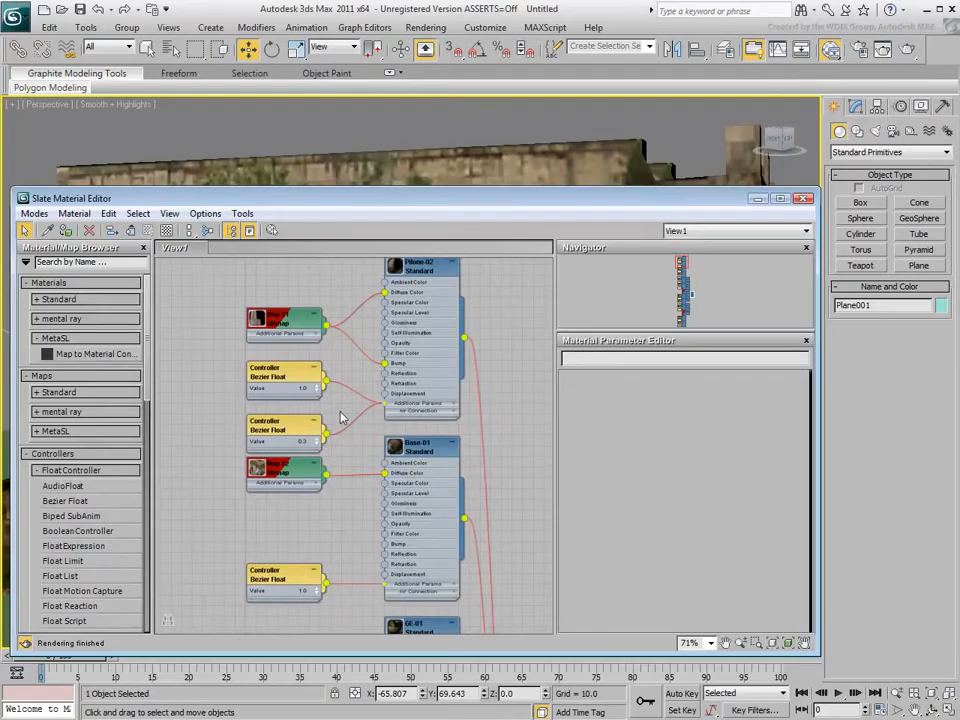
middle_drag(355, 481, 342, 397)
drag(314, 391, 374, 464)
middle_drag(346, 567, 335, 393)
drag(305, 397, 364, 466)
middle_drag(342, 553, 344, 358)
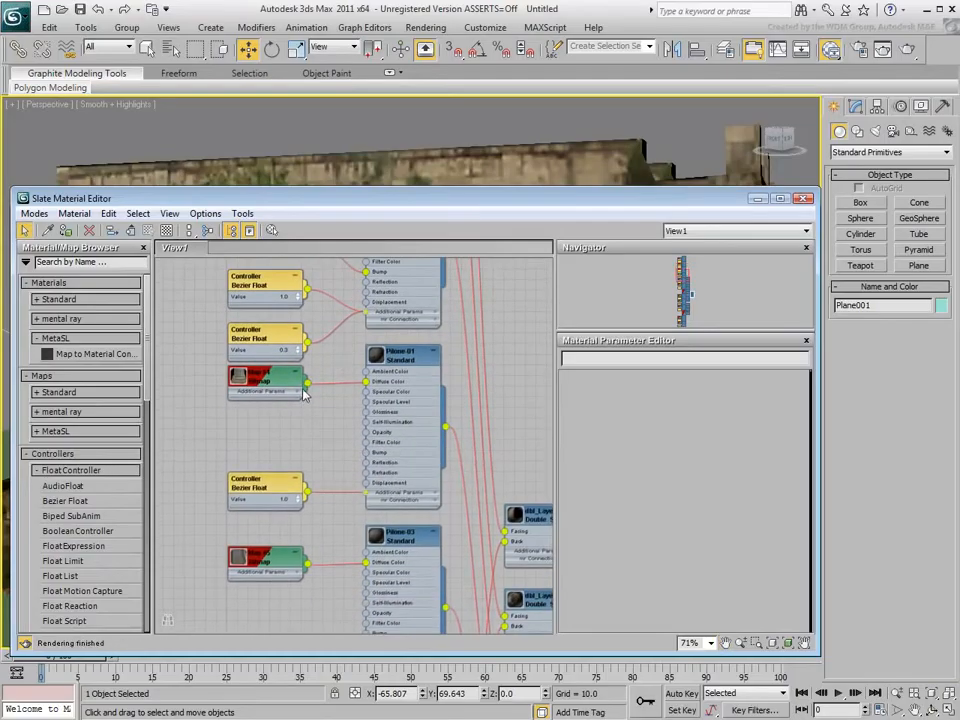
drag(309, 385, 368, 453)
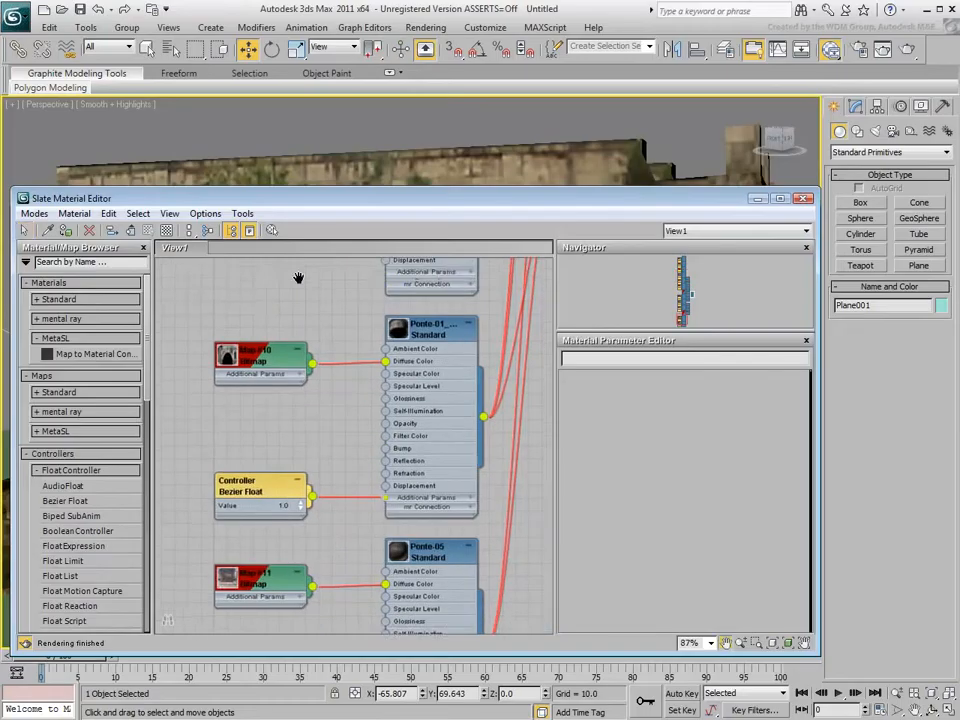
- Wire the Map #10 and Map #11 bitmaps into the Bump inputs of the Ponte-01 and Ponte-05 materials
middle_drag(298, 278, 294, 256)
drag(309, 341, 384, 428)
middle_drag(307, 526, 299, 339)
drag(301, 377, 375, 461)
- Add a new Bezier Float controller to the node view and place it beside the Pilone-02 material's Map #1 bitmap
middle_drag(328, 349, 325, 427)
scroll(325, 428, down, 1)
key(z)
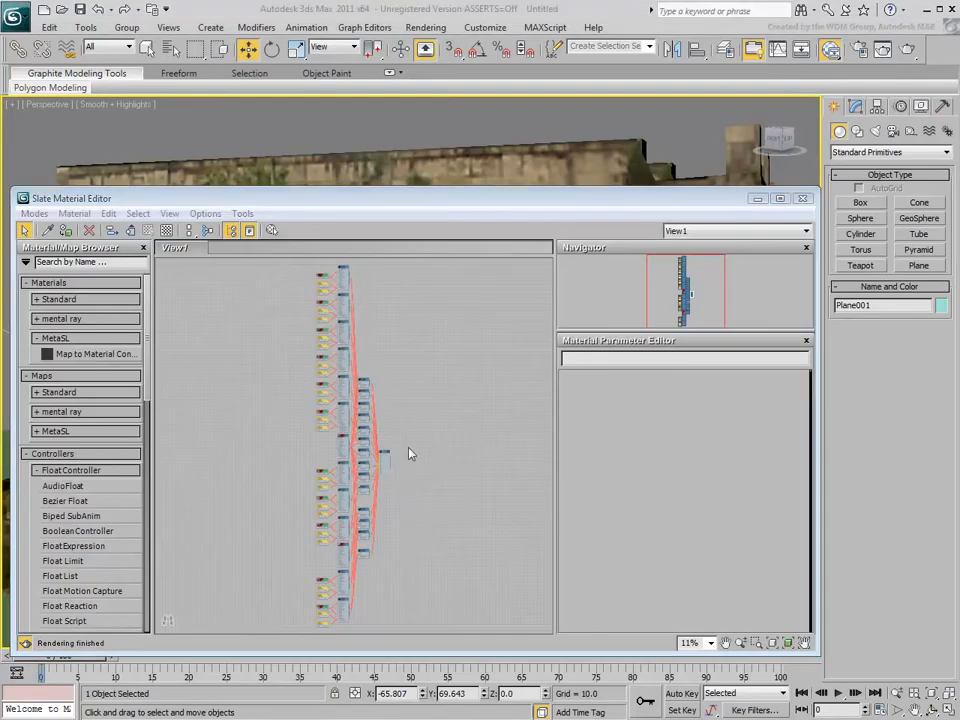
click(94, 504)
drag(284, 283, 283, 283)
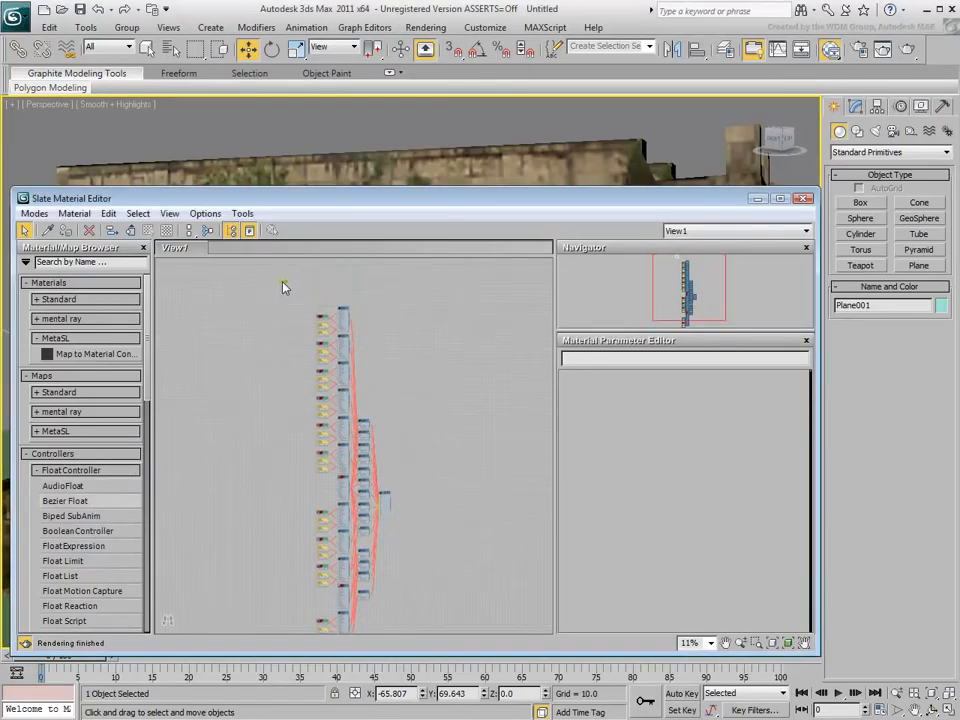
scroll(300, 325, up, 5)
scroll(342, 301, up, 1)
middle_drag(342, 301, 306, 407)
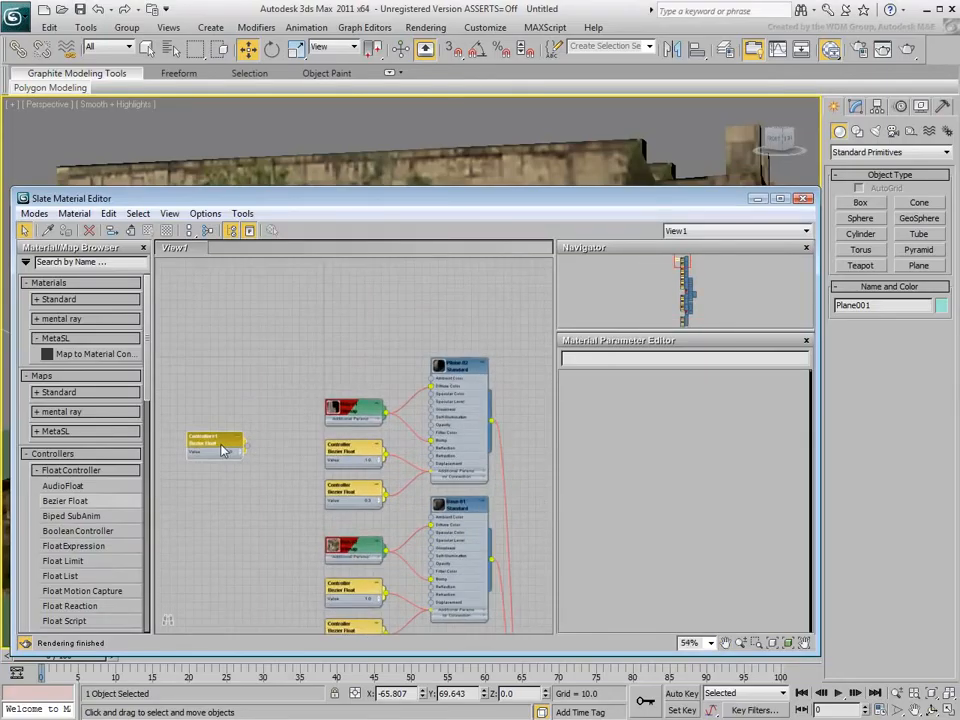
drag(225, 451, 264, 411)
scroll(290, 442, up, 2)
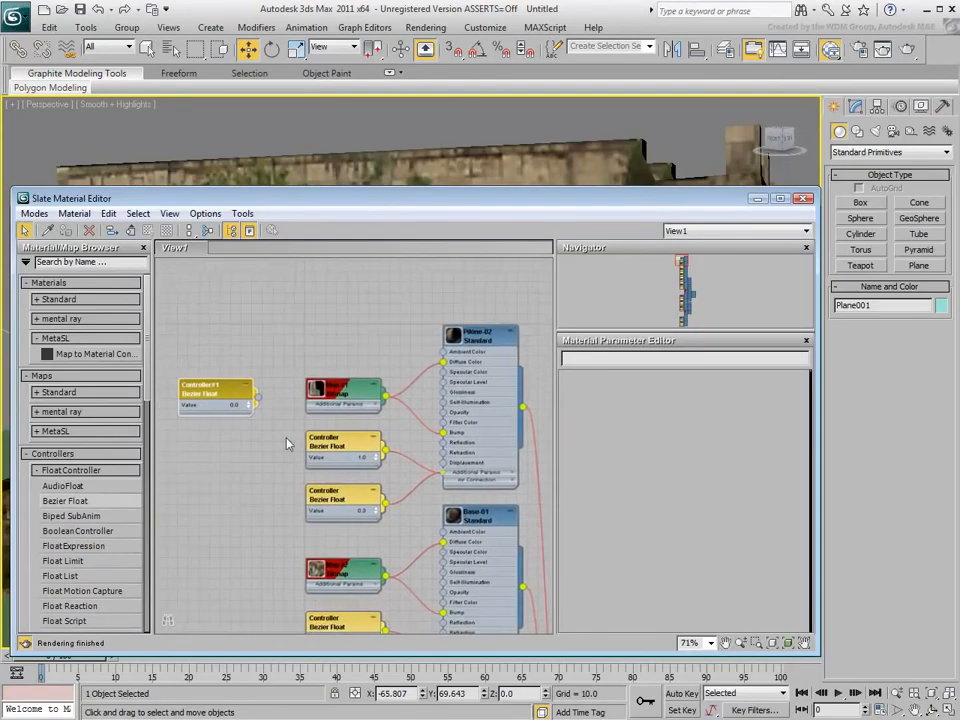
- Connect the new Bezier Float controller to Pilone-02's Bump Amount and move the replaced 0.3 controller aside
click(465, 476)
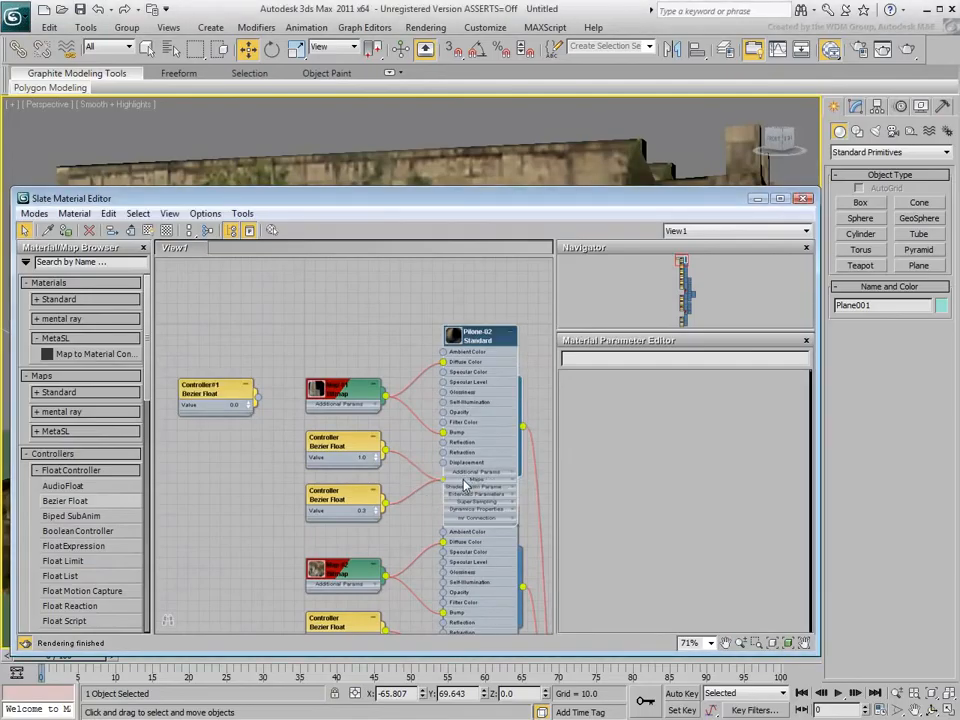
click(463, 482)
drag(258, 400, 440, 497)
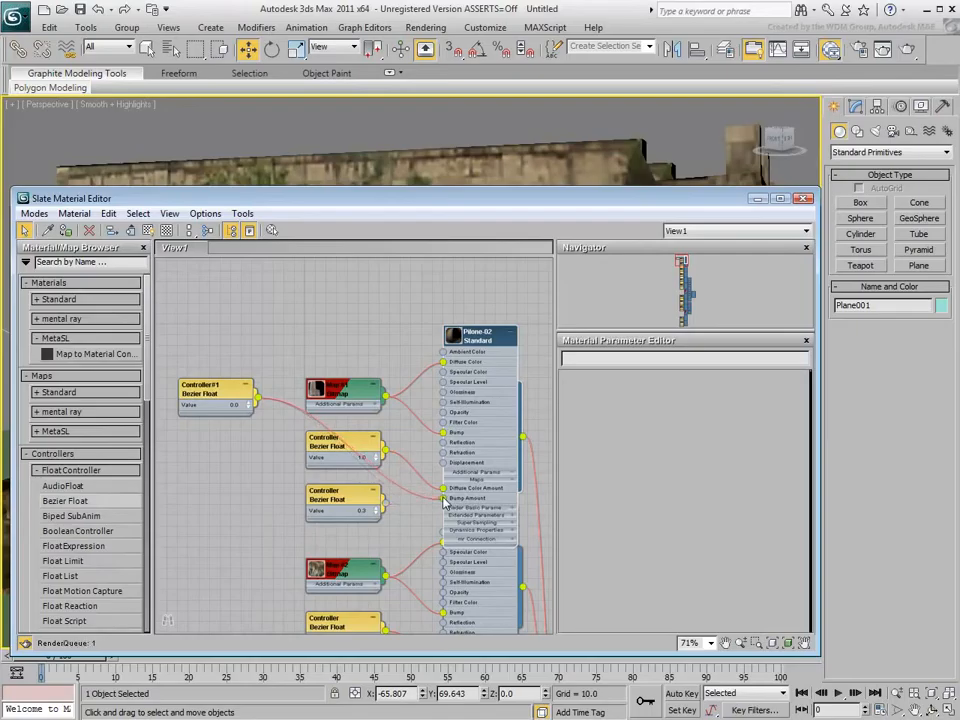
drag(335, 492, 230, 481)
- Connect the shared Controller#1 to Base-01's Bump Amount and move that material's old 0.3 controller out of the way
middle_drag(283, 455, 300, 348)
drag(246, 273, 224, 470)
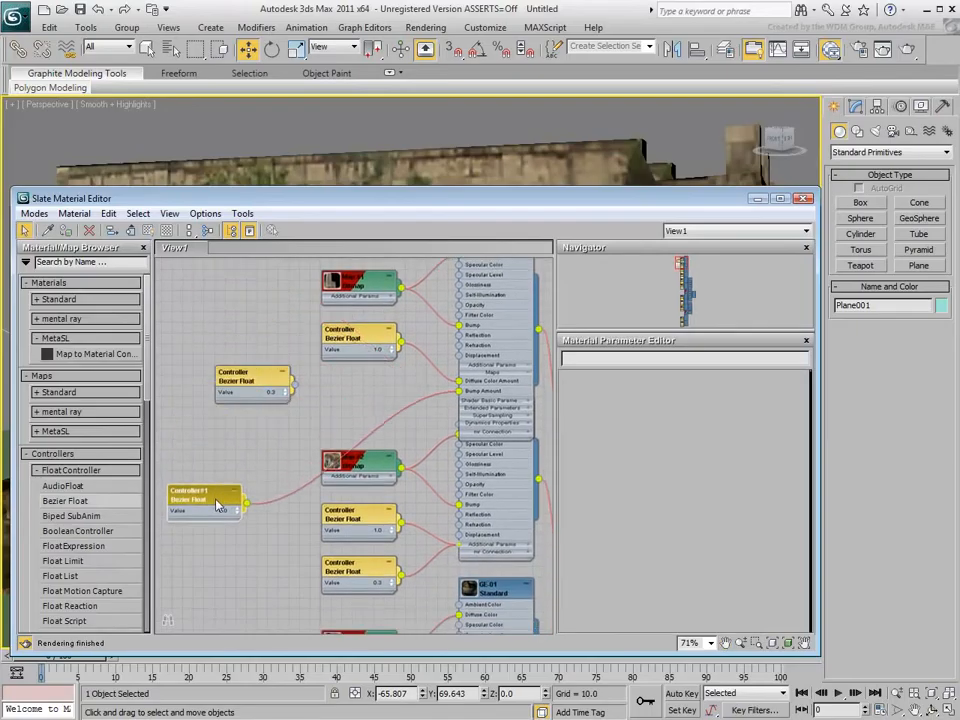
click(488, 545)
click(480, 552)
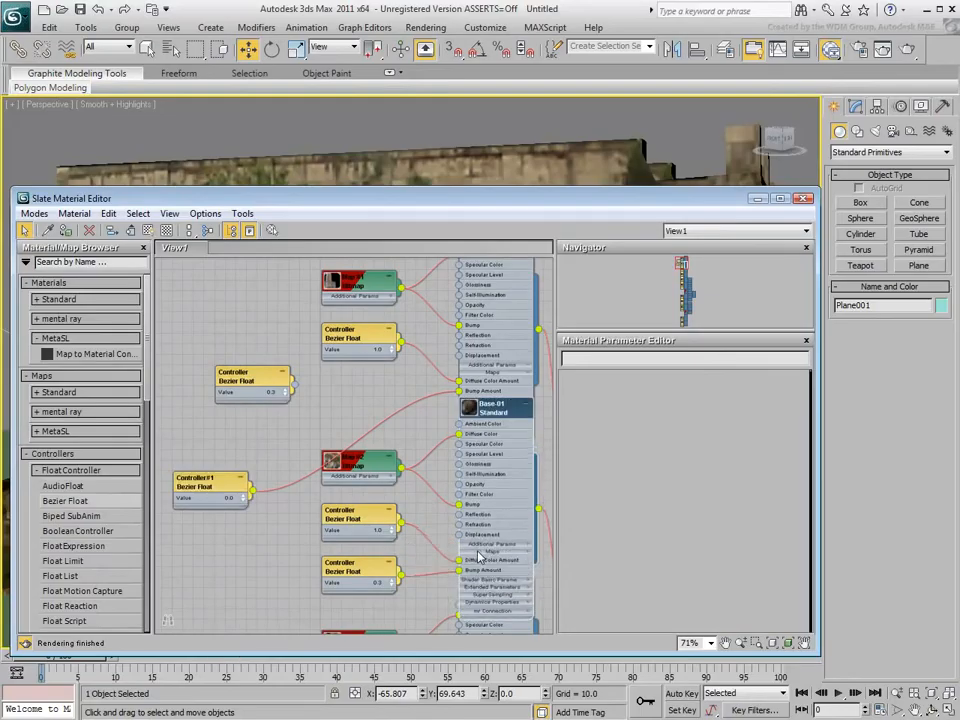
drag(254, 499, 453, 571)
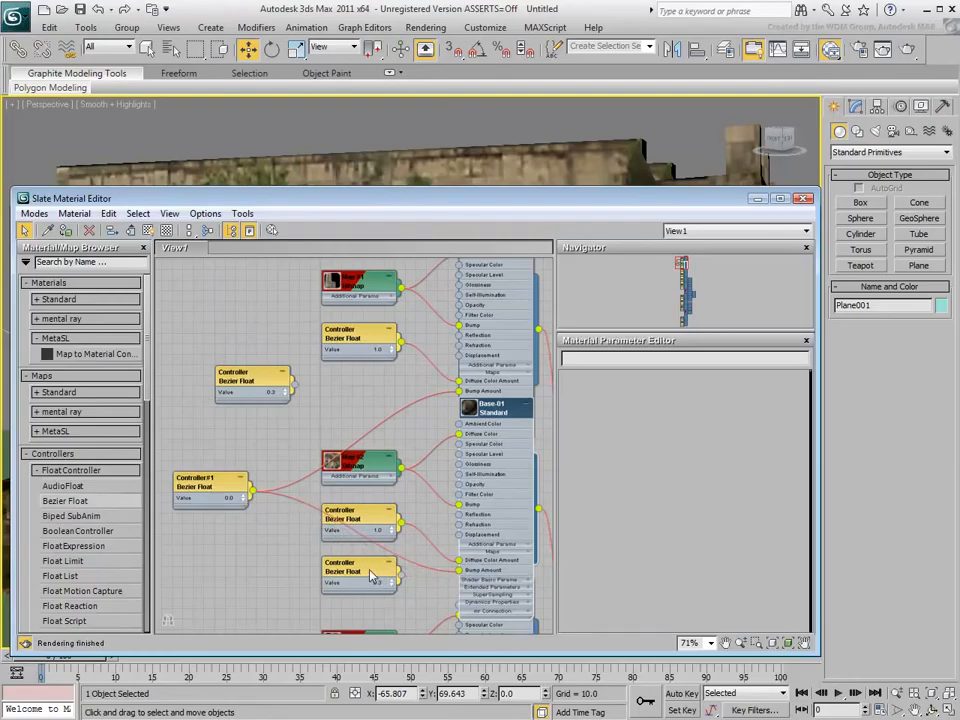
drag(375, 574, 258, 574)
- Connect Controller#1 to the Bump Amount of the GE-01 material and set its former 0.3 controller aside
middle_drag(316, 555, 354, 372)
drag(263, 304, 242, 532)
click(513, 548)
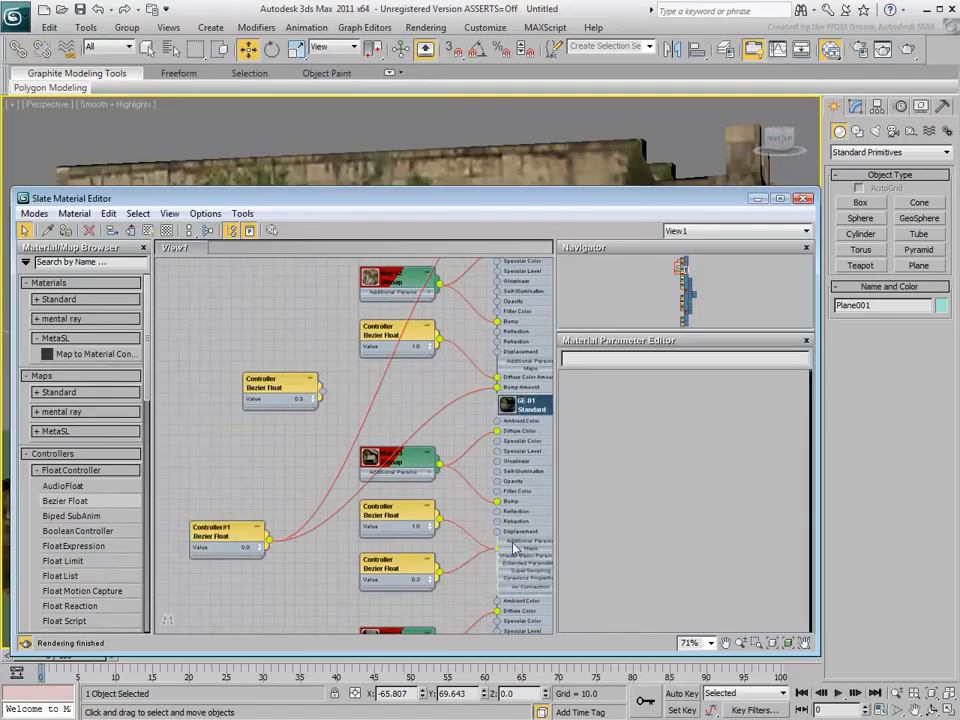
drag(269, 541, 495, 572)
drag(402, 572, 285, 594)
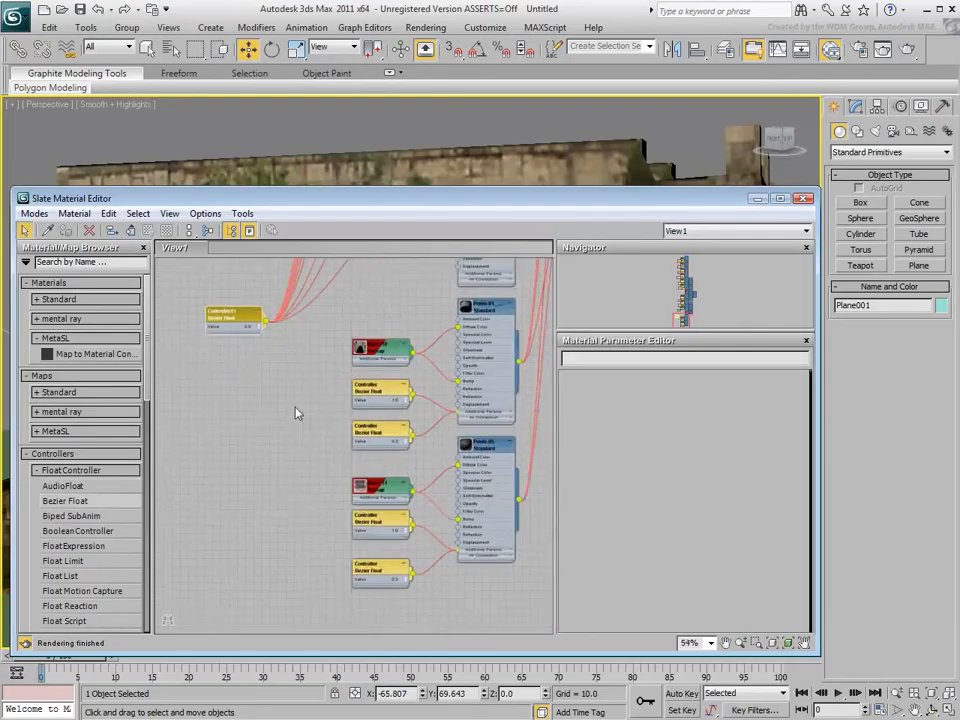
- Connect Controller#1 to the Bump Amount of the Ponte-01 material that uses Map #10, and move its old controller aside
scroll(296, 413, up, 1)
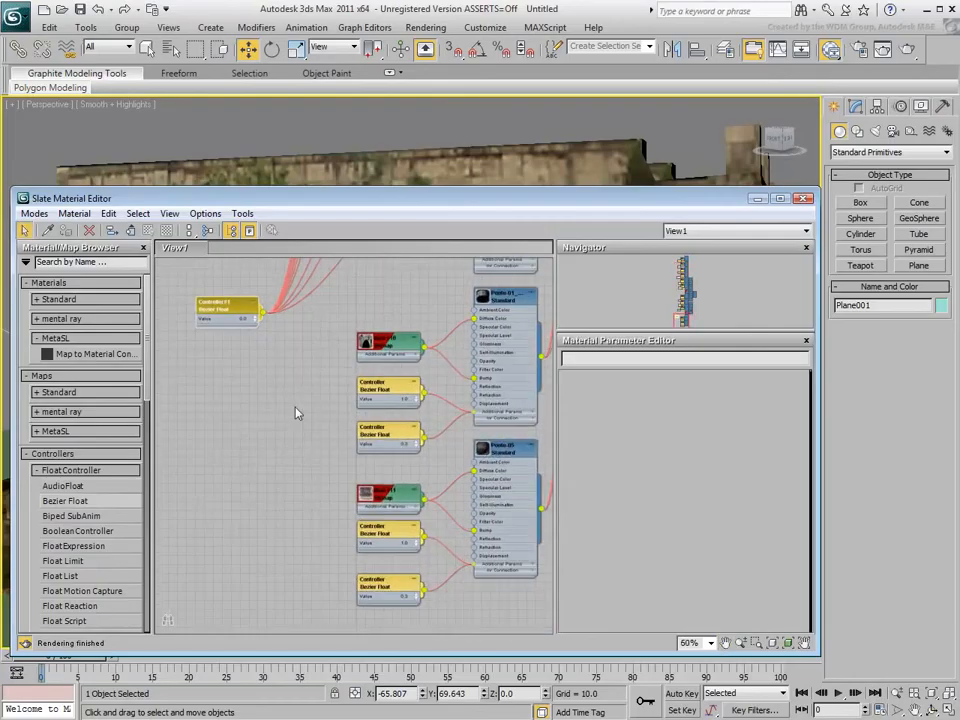
drag(223, 306, 234, 444)
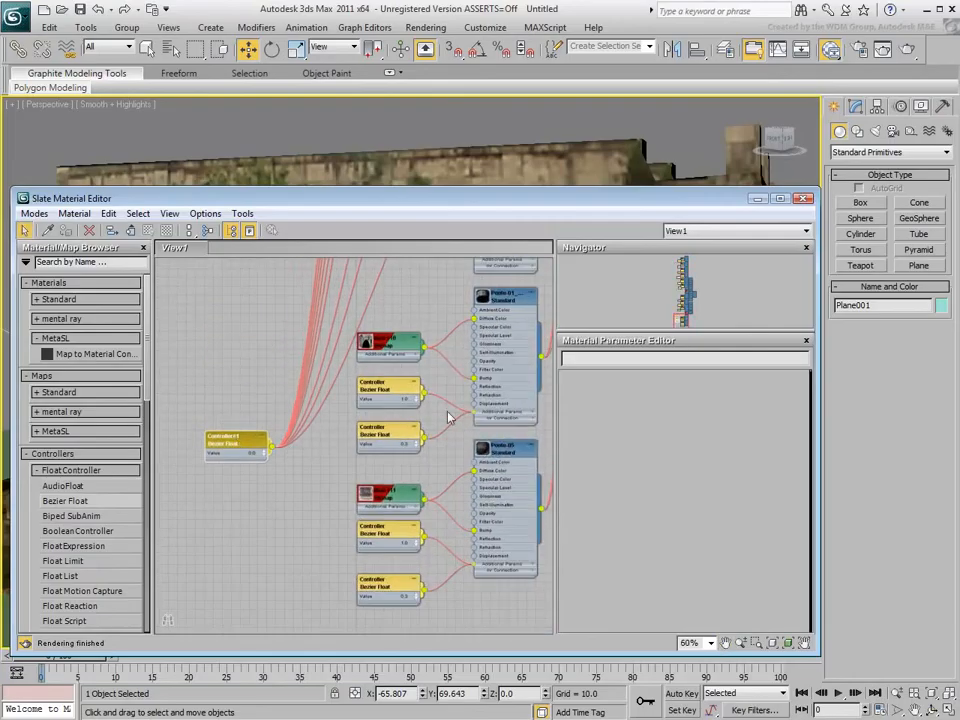
click(488, 419)
click(488, 418)
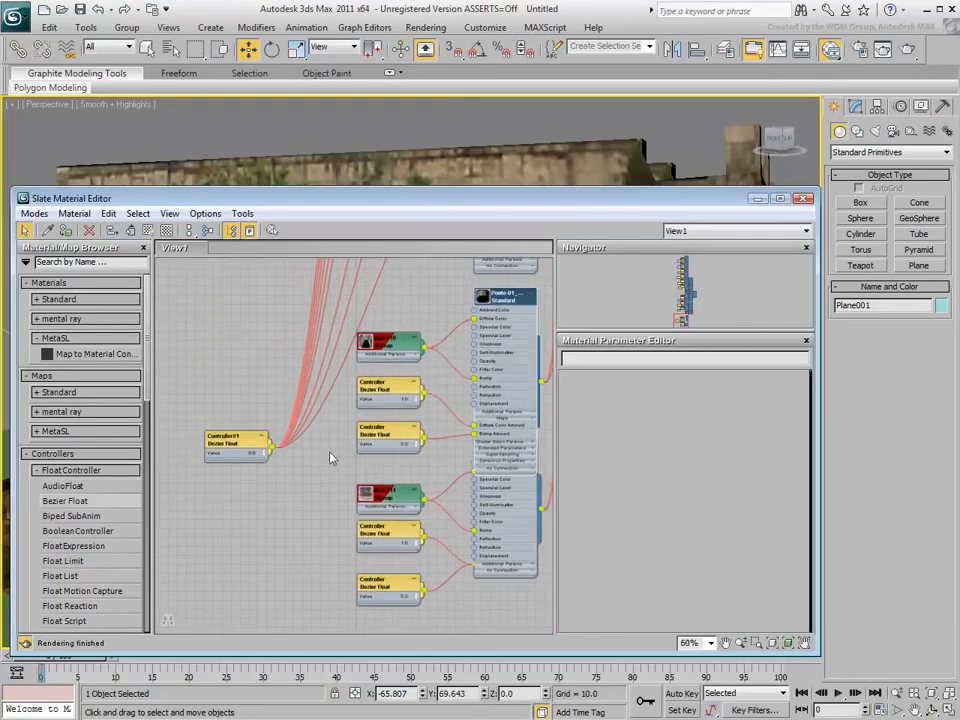
drag(271, 446, 475, 434)
drag(395, 437, 287, 500)
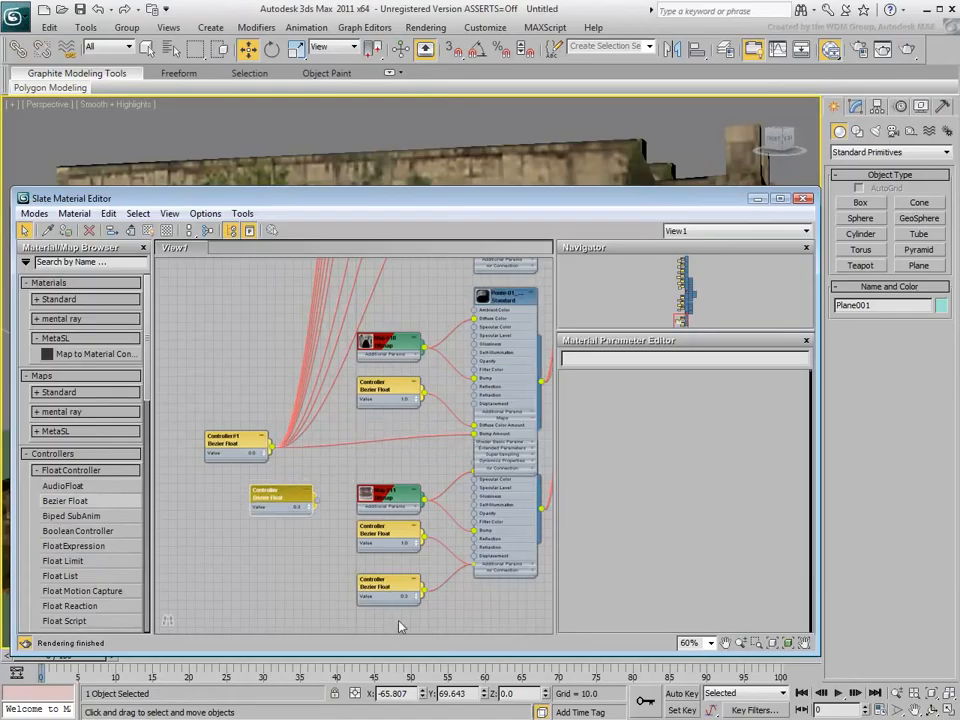
- Connect Controller#1 to Ponte-05's Bump Amount and move its disconnected 0.3 controller away from the material
click(488, 567)
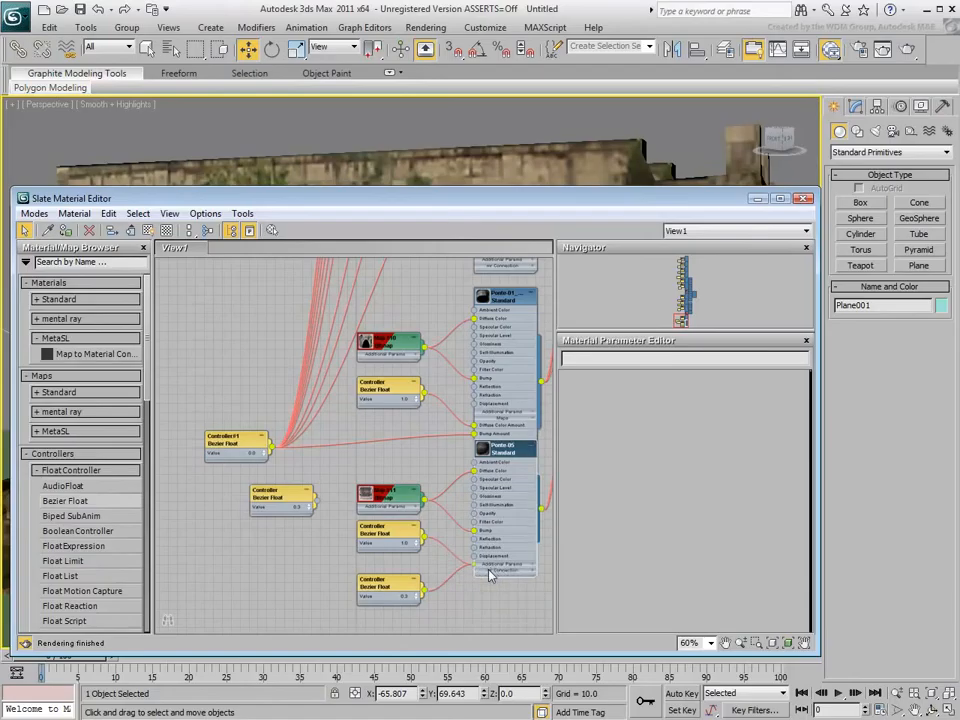
click(487, 564)
click(489, 572)
drag(404, 557, 468, 560)
middle_drag(467, 572, 468, 555)
drag(468, 560, 473, 568)
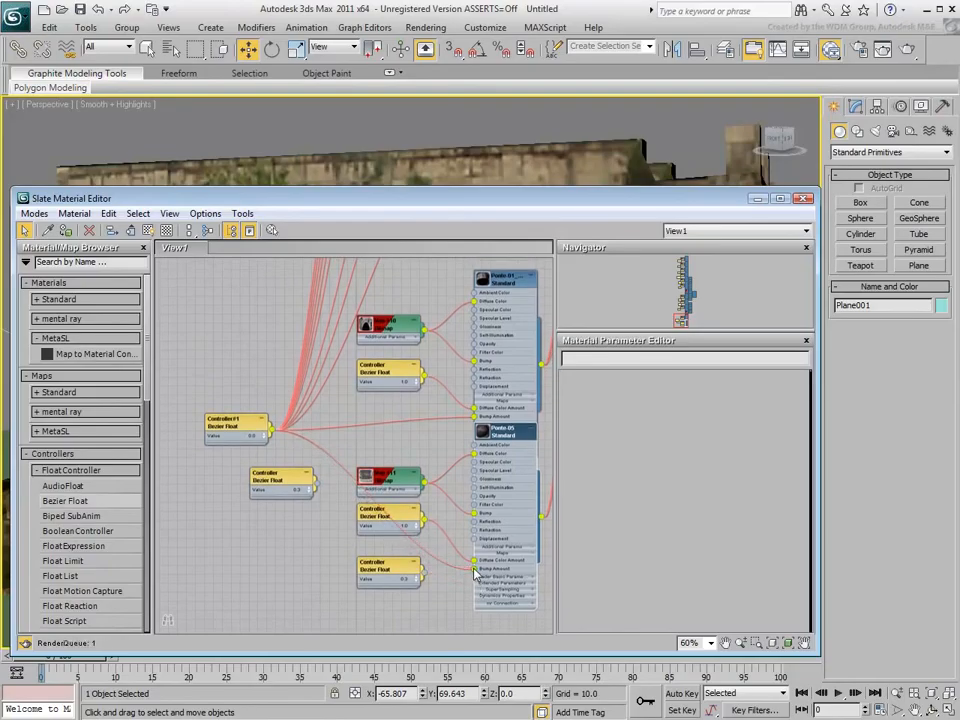
drag(395, 564, 306, 564)
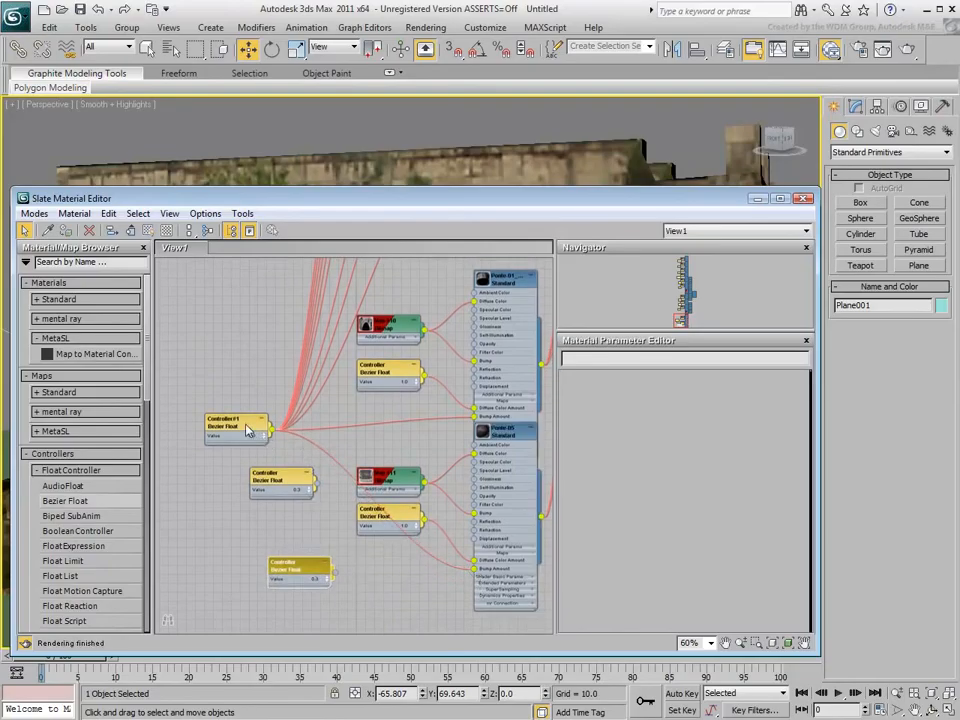
- Move Controller#1 away from the other controllers, out to the side of the material network
drag(248, 430, 246, 332)
scroll(262, 380, down, 3)
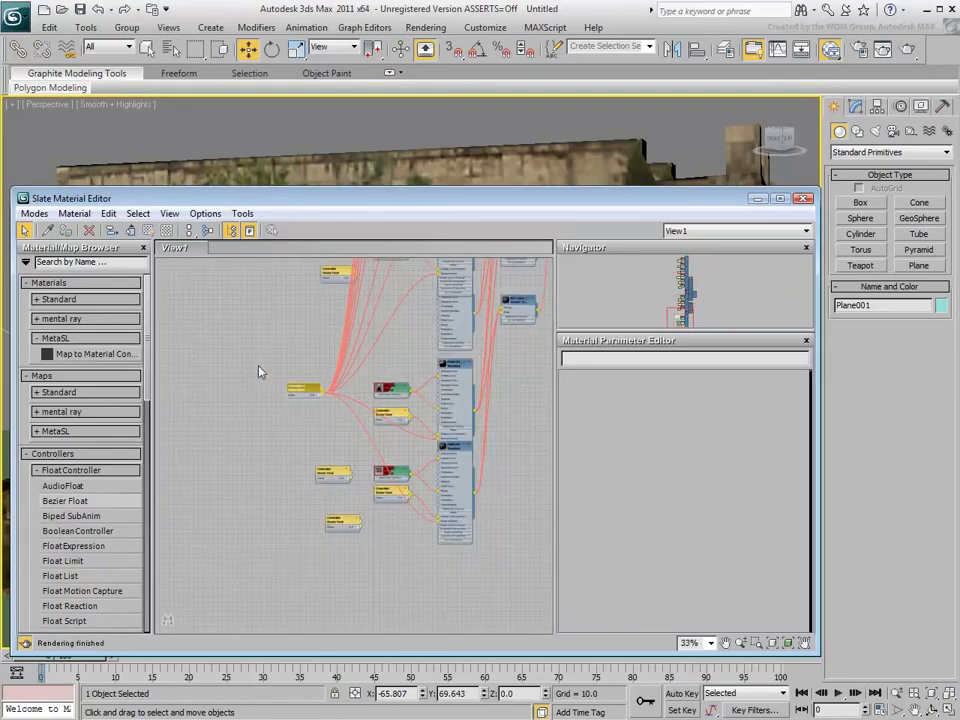
drag(309, 394, 199, 305)
middle_drag(247, 319, 247, 482)
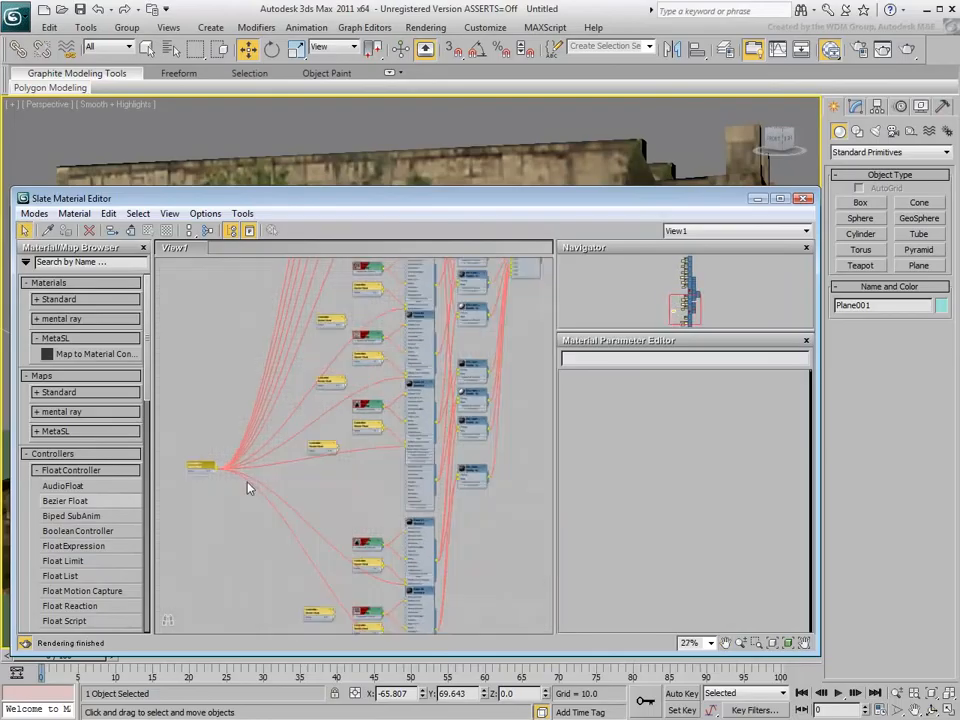
- Automatically lay out all nodes in the view and move Controller#1 well clear of the maps and materials
key(z)
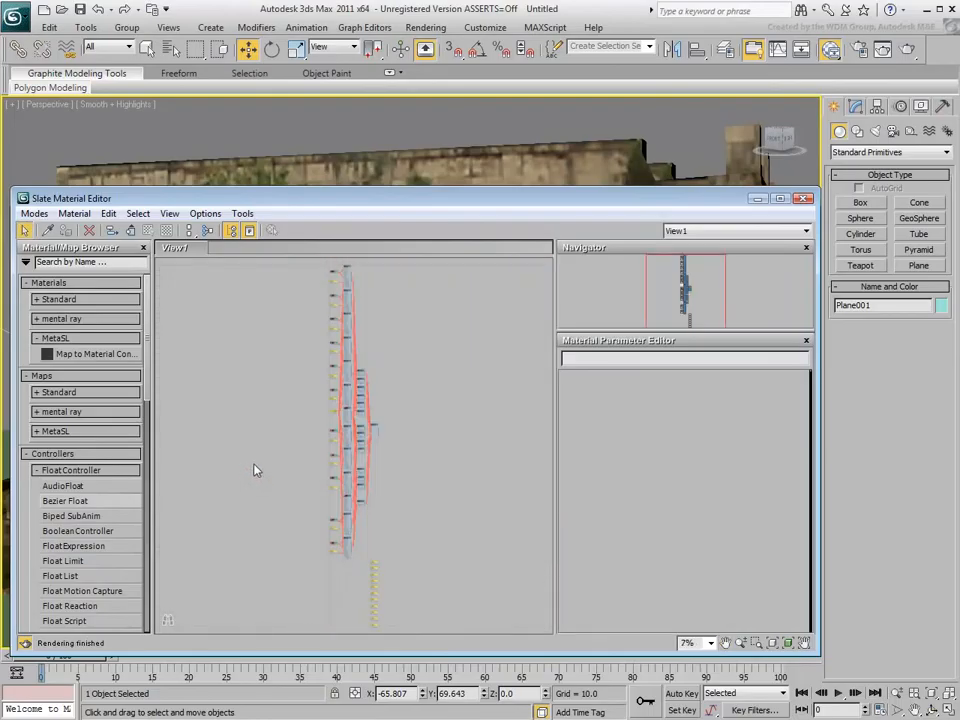
scroll(315, 409, up, 8)
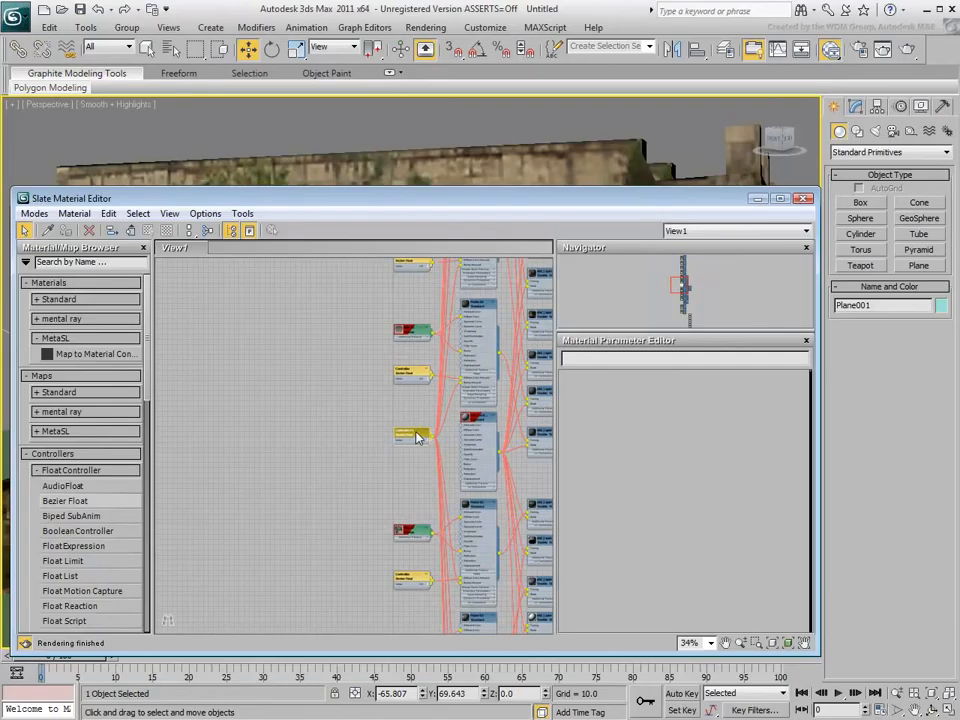
drag(418, 437, 189, 433)
- Delete the column of disconnected controllers below the material network
scroll(253, 439, down, 10)
middle_drag(247, 438, 373, 347)
scroll(323, 418, up, 3)
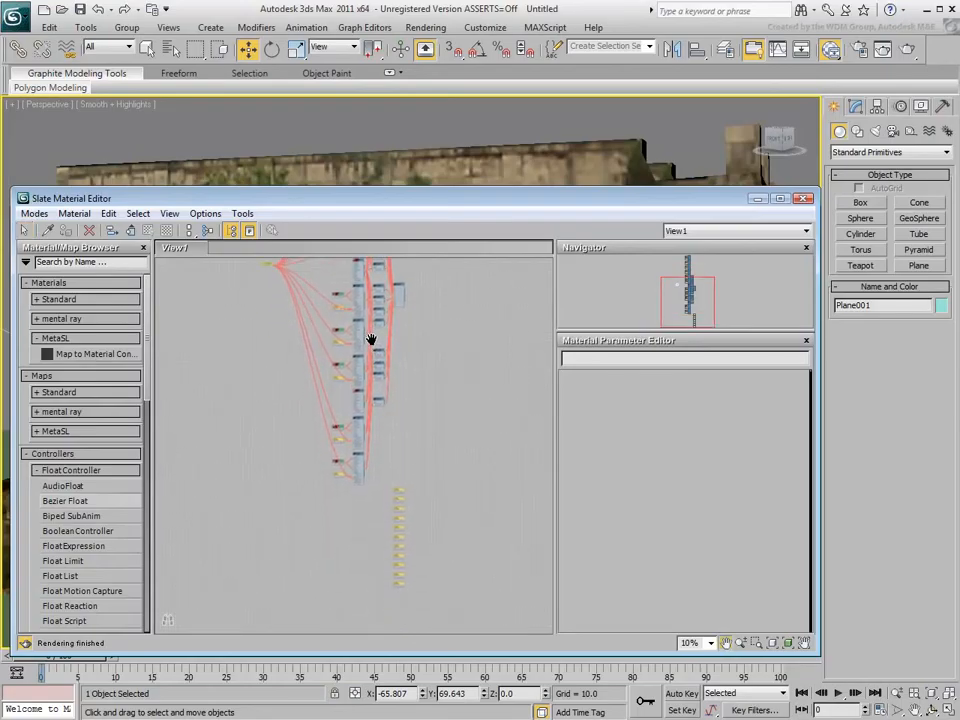
drag(444, 466, 395, 609)
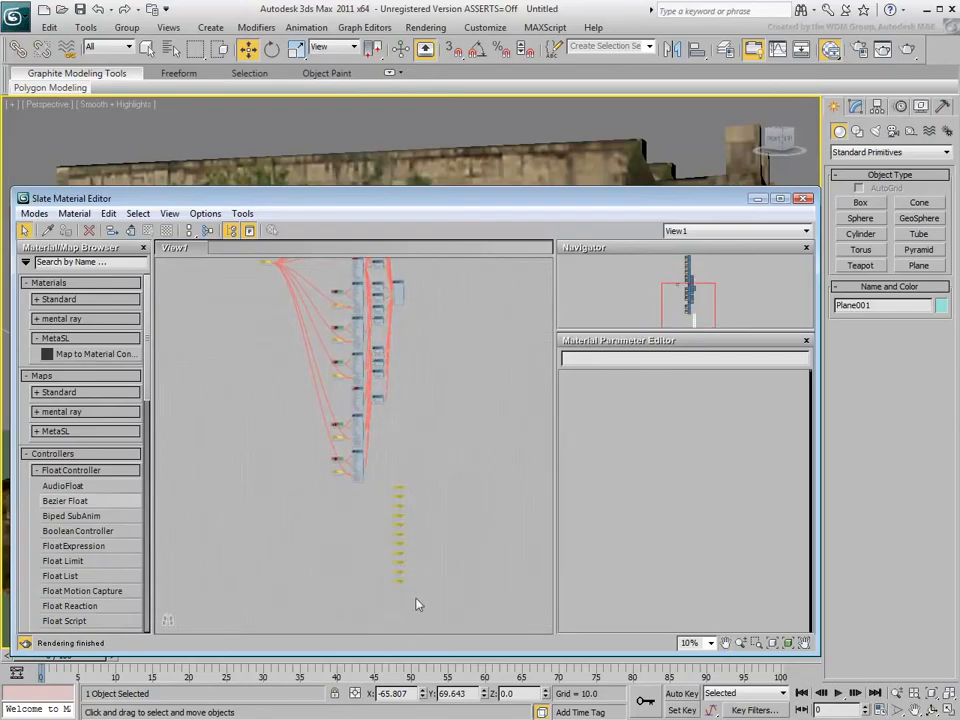
key(Delete)
- Raise Controller#1's value and render the Perspective view to test a stronger bump on all materials
middle_drag(358, 337, 365, 529)
scroll(281, 459, up, 10)
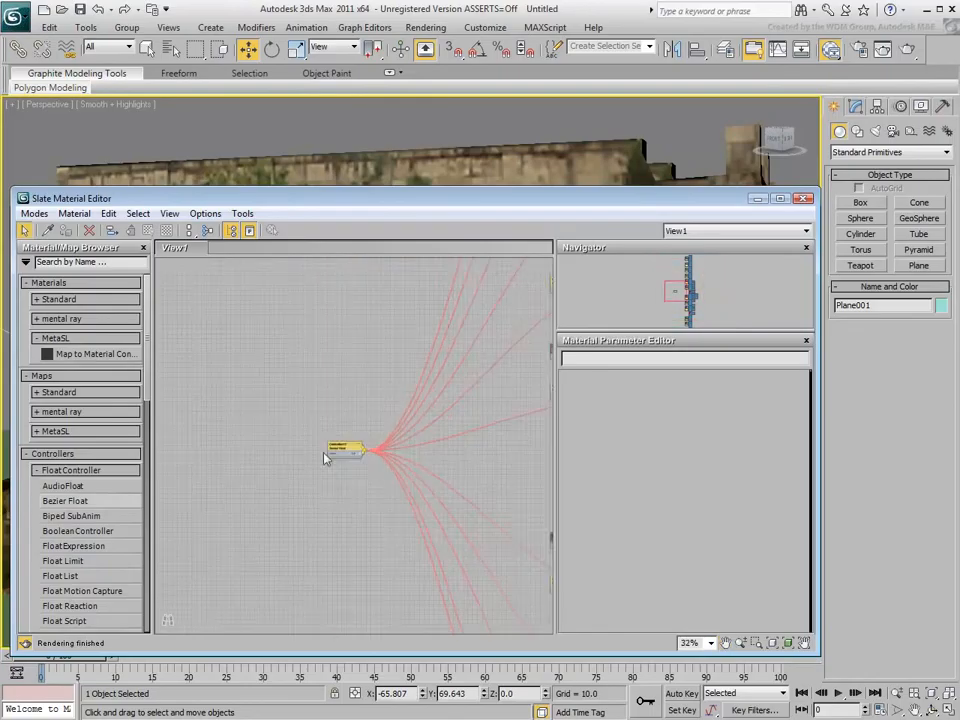
double_click(362, 472)
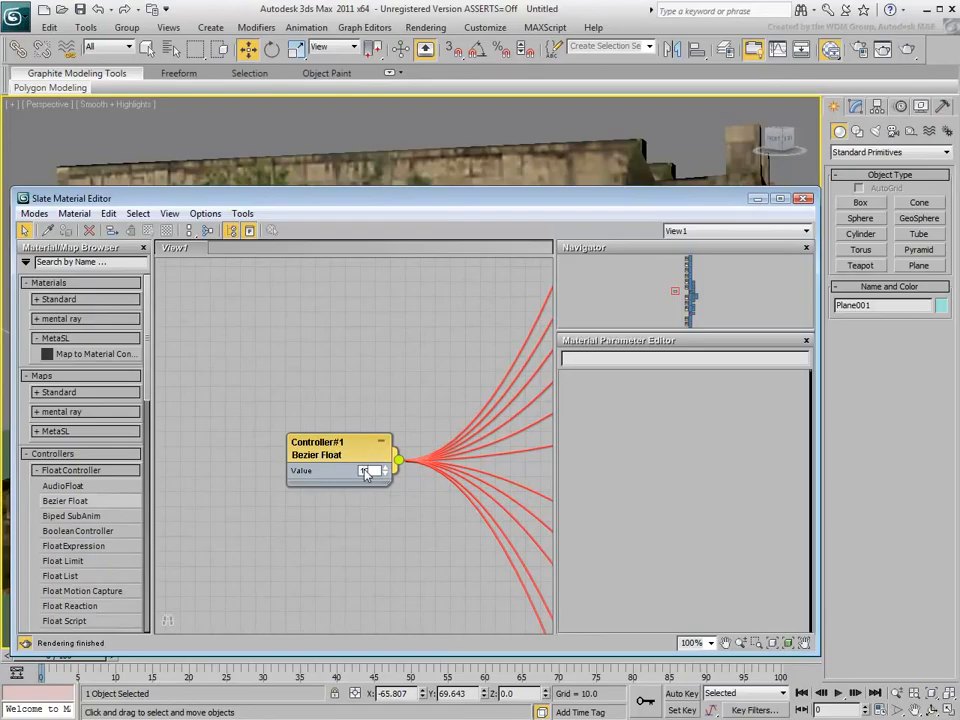
key(Return)
click(908, 52)
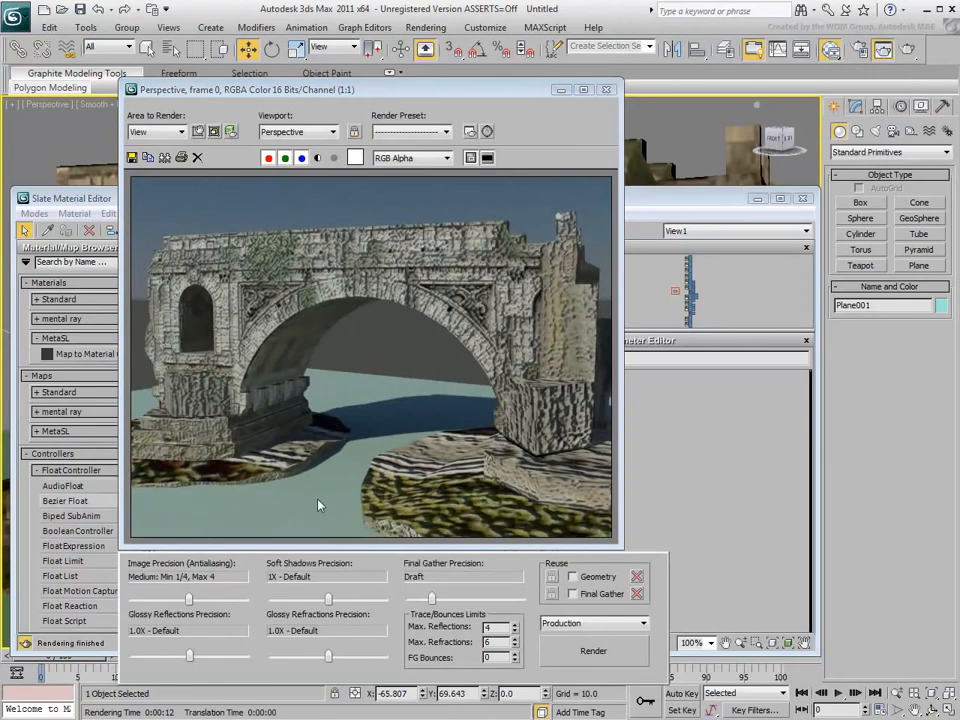
- Set Controller#1's value to 3.0 and render the Perspective view again
click(606, 90)
click(367, 471)
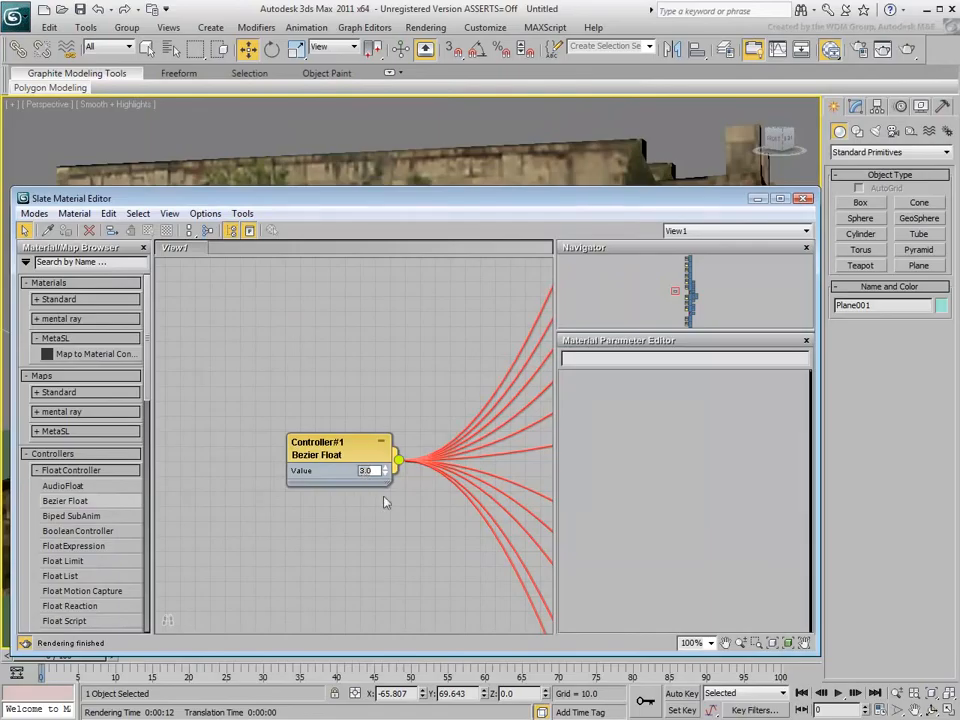
click(912, 52)
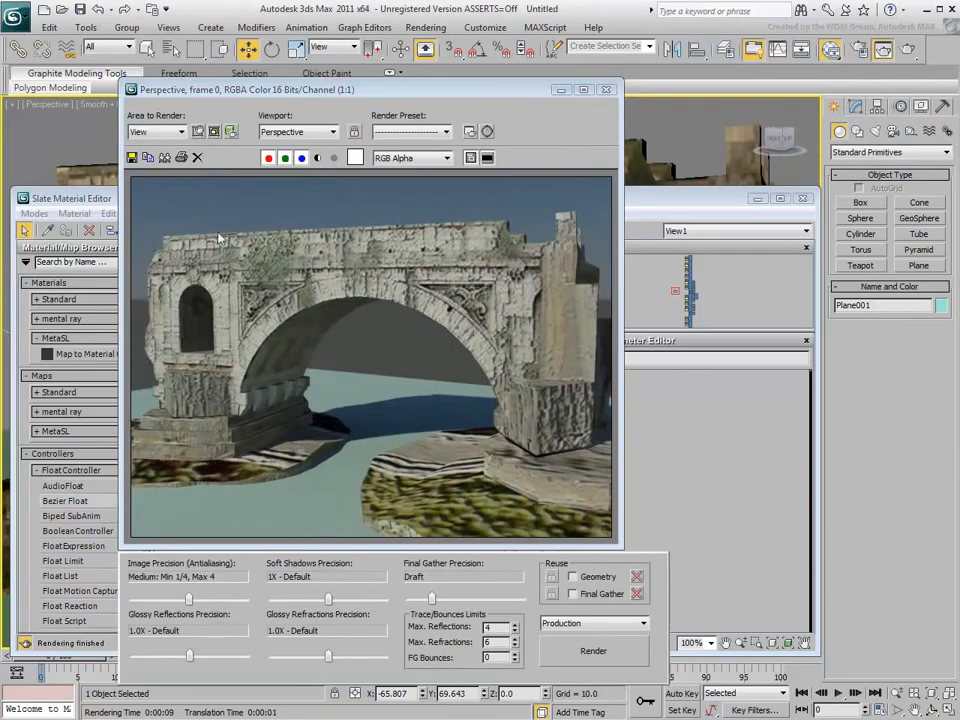
- Clone the rendered frame and spread the two render windows apart so both images can be seen
click(164, 157)
mouse_move(930, 222)
mouse_down()
mouse_move(671, 111)
mouse_move(596, 130)
mouse_move(609, 113)
mouse_up()
drag(361, 97, 294, 139)
- Lower Controller#1's value and re-render the Perspective view, placing the result beside the cloned frame for comparison
click(37, 199)
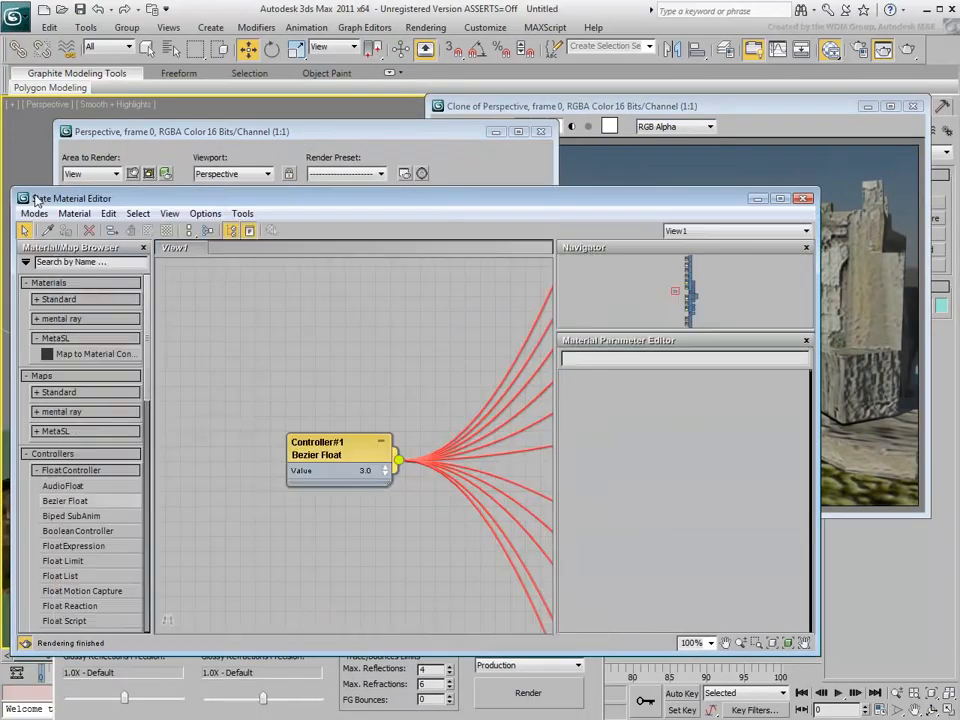
click(362, 471)
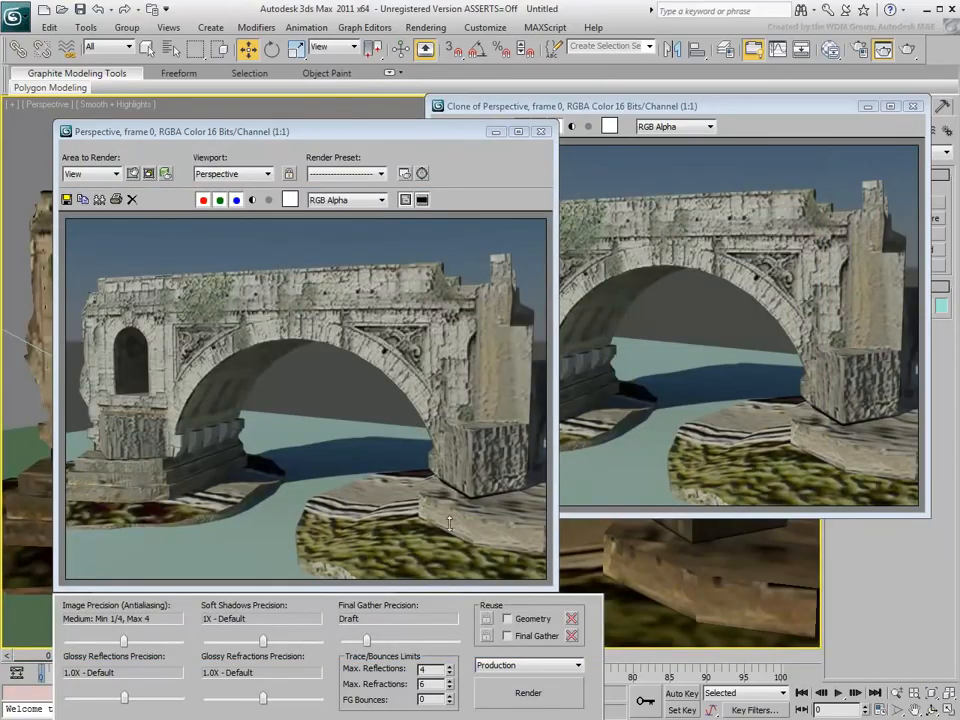
click(538, 692)
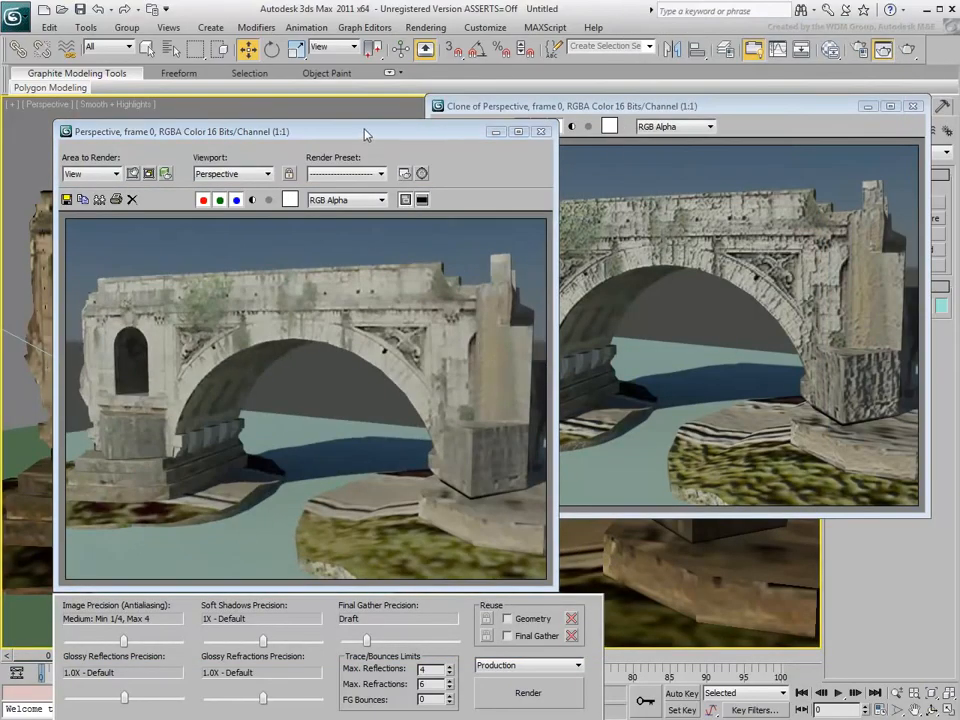
drag(366, 133, 311, 164)
mouse_move(628, 108)
mouse_down()
mouse_move(624, 82)
mouse_move(666, 82)
mouse_up()
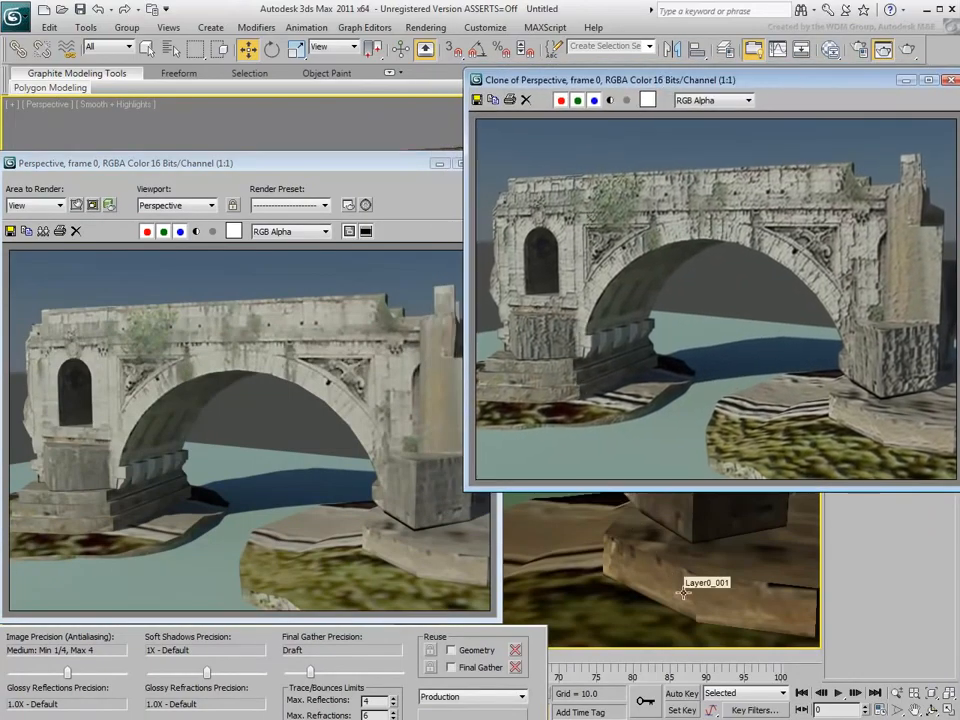